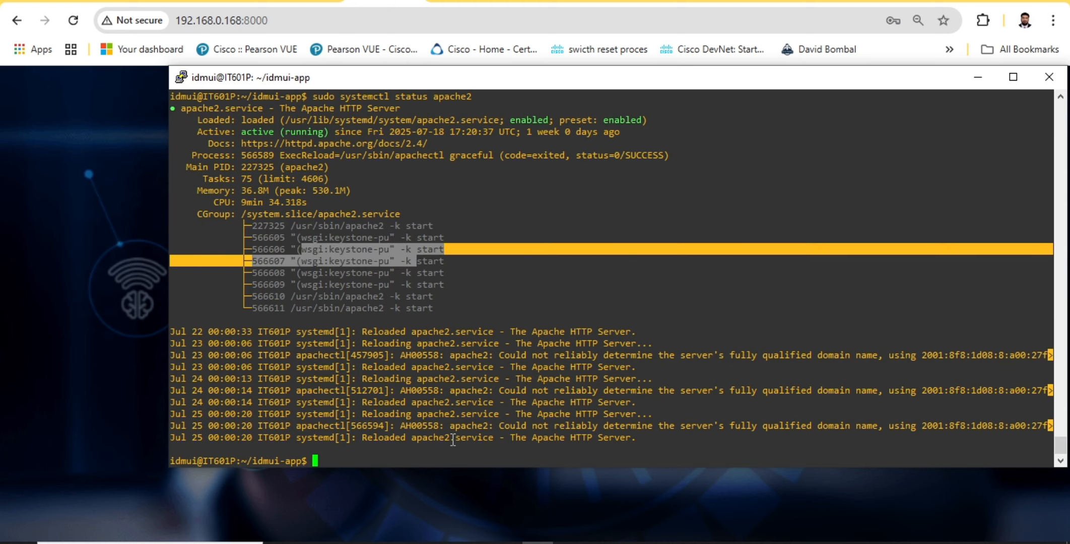
List the contents of the idmui-app directory in the terminal
left_click(427, 453)
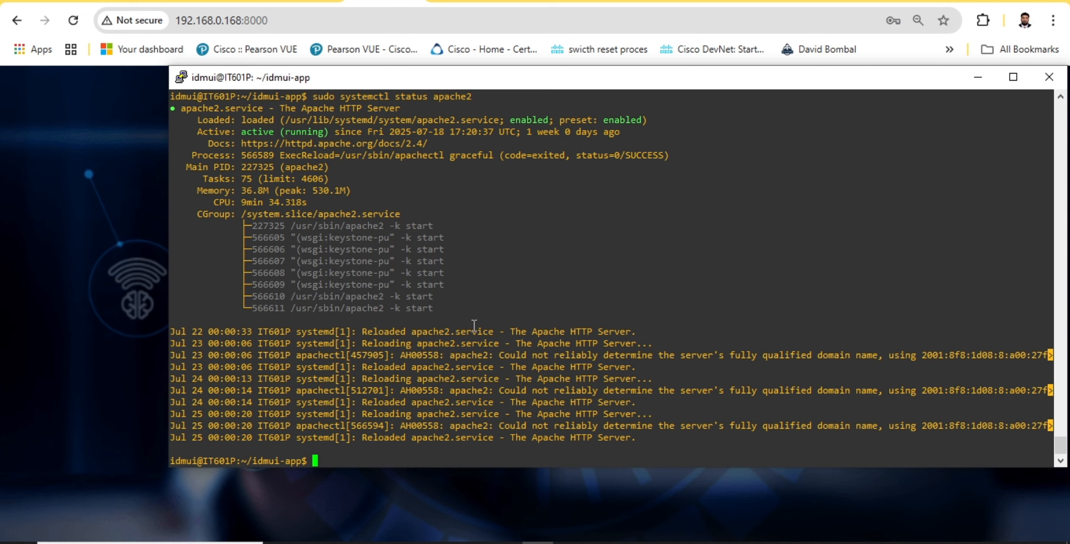
type("ls")
key("Return")
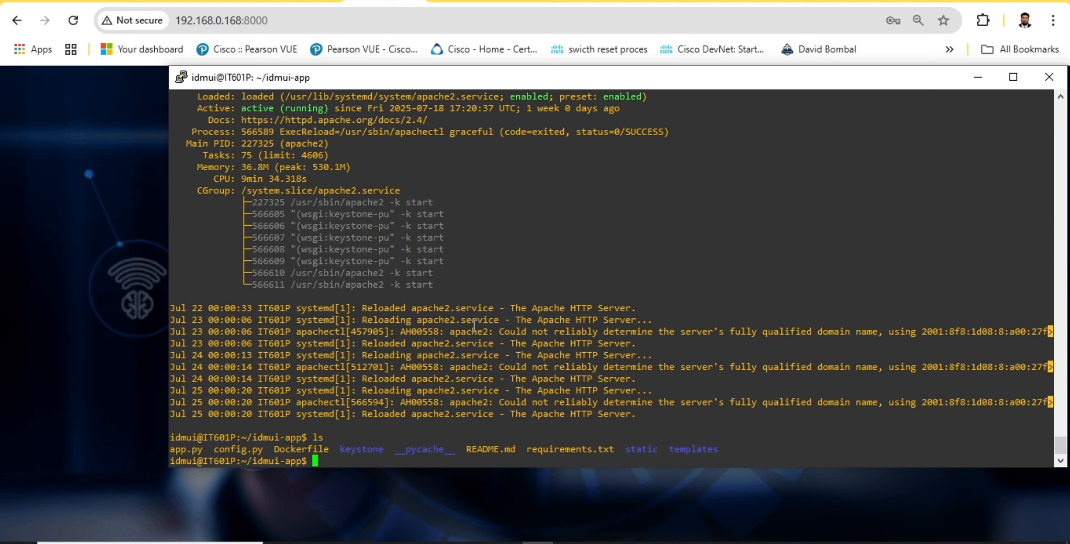
Move up from idmui-app to the home directory and list its contents
type("source admi")
key("BackSpace")
key("BackSpace")
key("BackSpace")
key("BackSpace")
key("BackSpace")
key("BackSpace")
key("BackSpace")
key("BackSpace")
key("BackSpace")
key("BackSpace")
key("BackSpace")
type("cd ..")
key("Return")
type("ls")
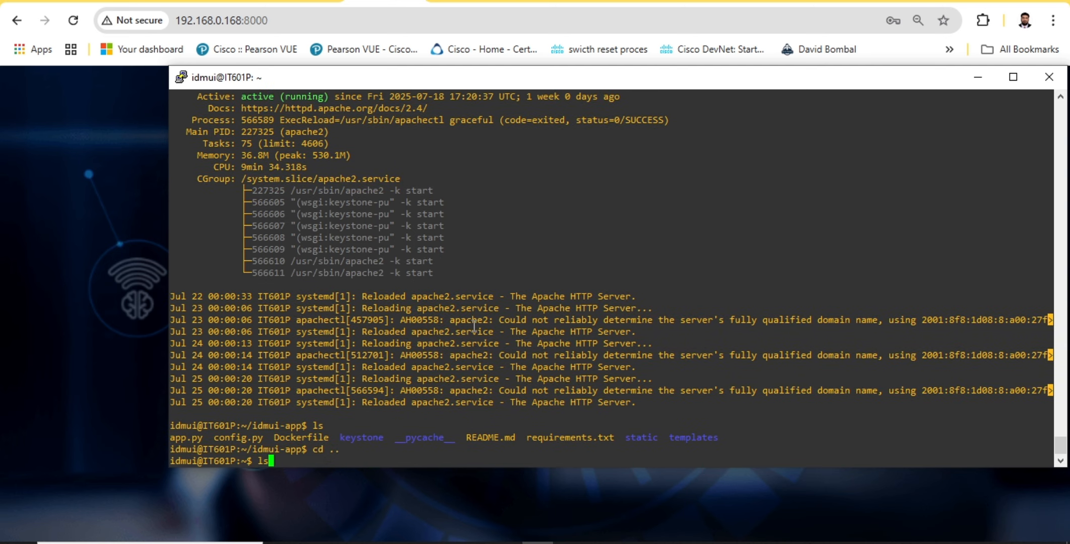
key("Return")
Load the OpenStack admin environment by sourcing admin-openrc.sh
type("sourve")
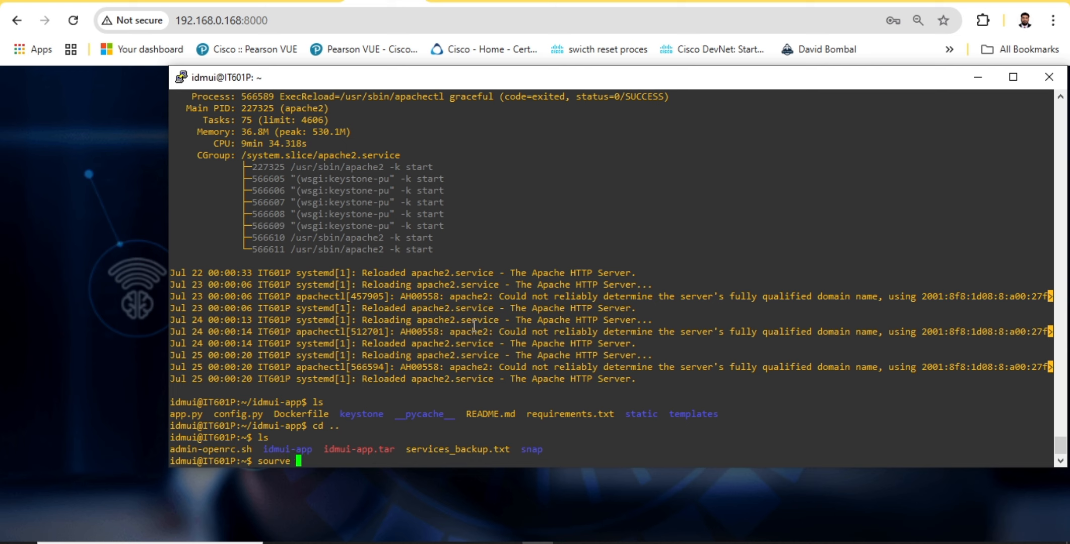
key("BackSpace")
key("BackSpace")
key("BackSpace")
type("ce a")
key("Tab")
key("Return")
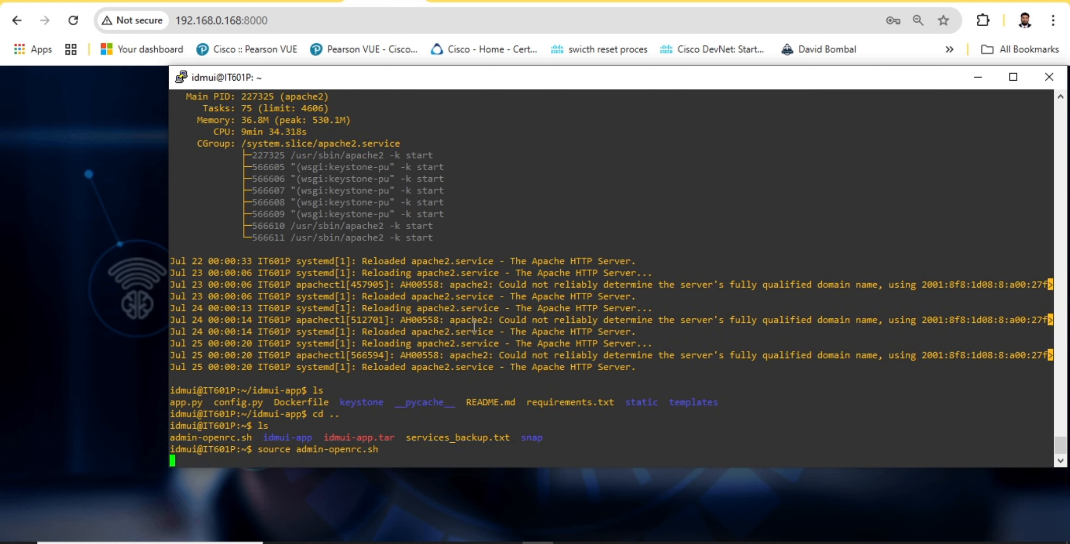
List the OpenStack users with openstack user list
type("opens")
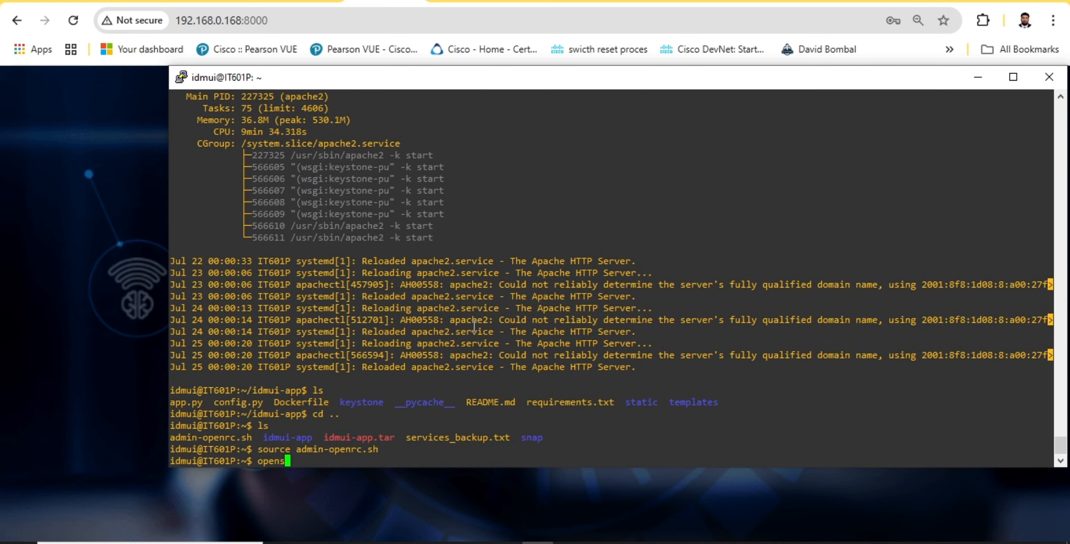
type("tack user list")
key("Return")
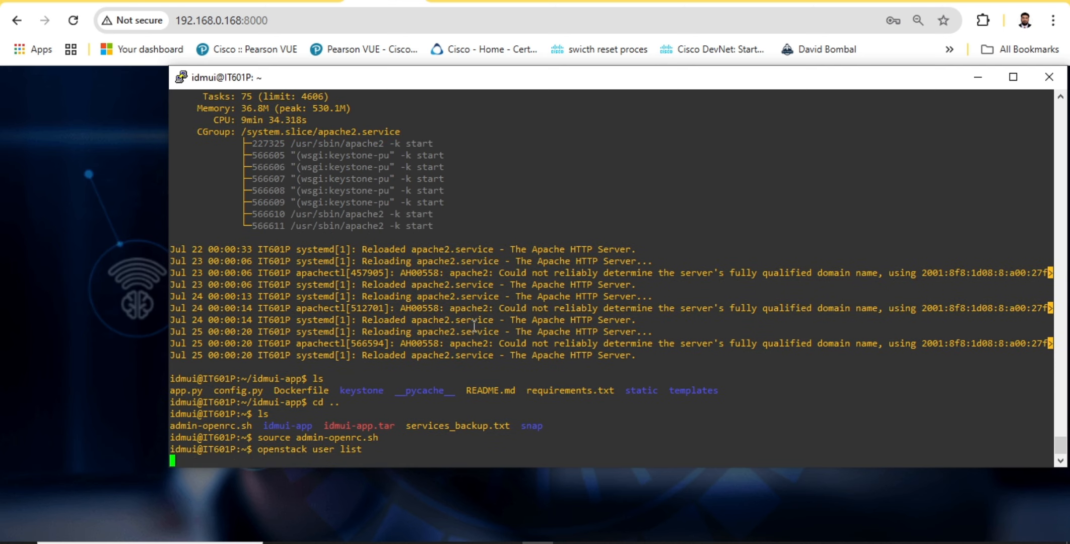
left_click_drag(290, 450, 339, 451)
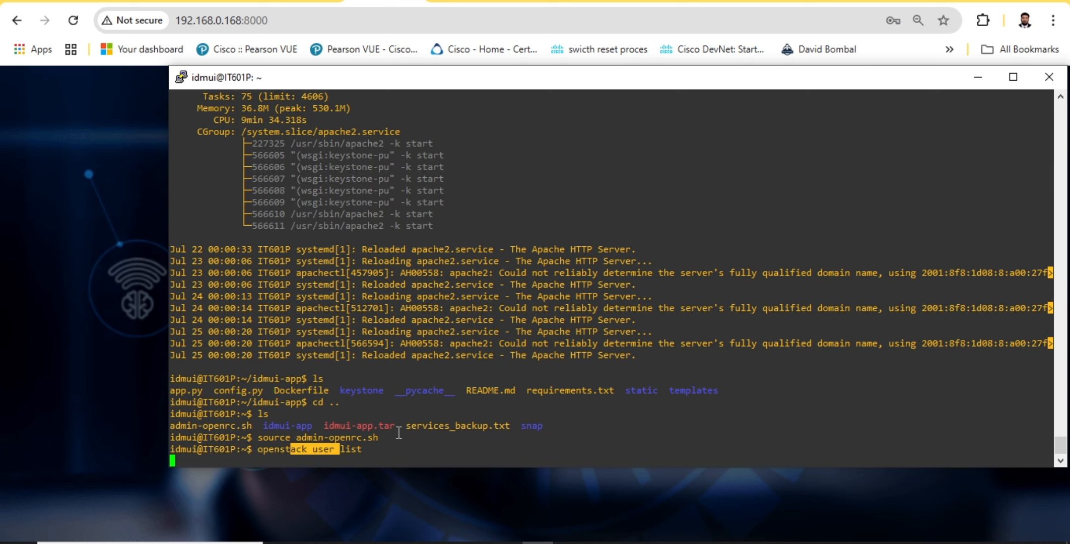
left_click(463, 358)
key("Return")
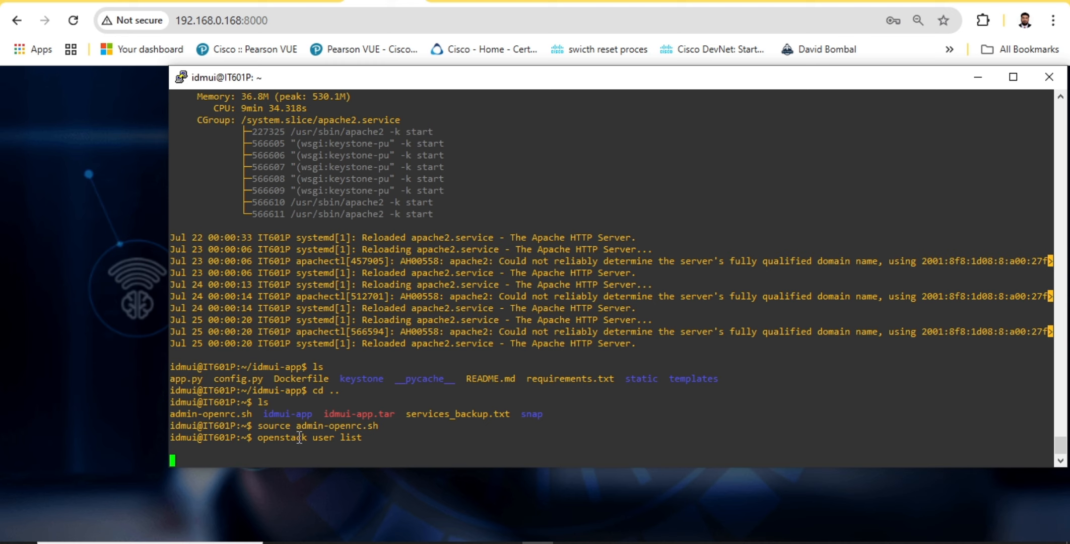
left_click_drag(300, 437, 388, 434)
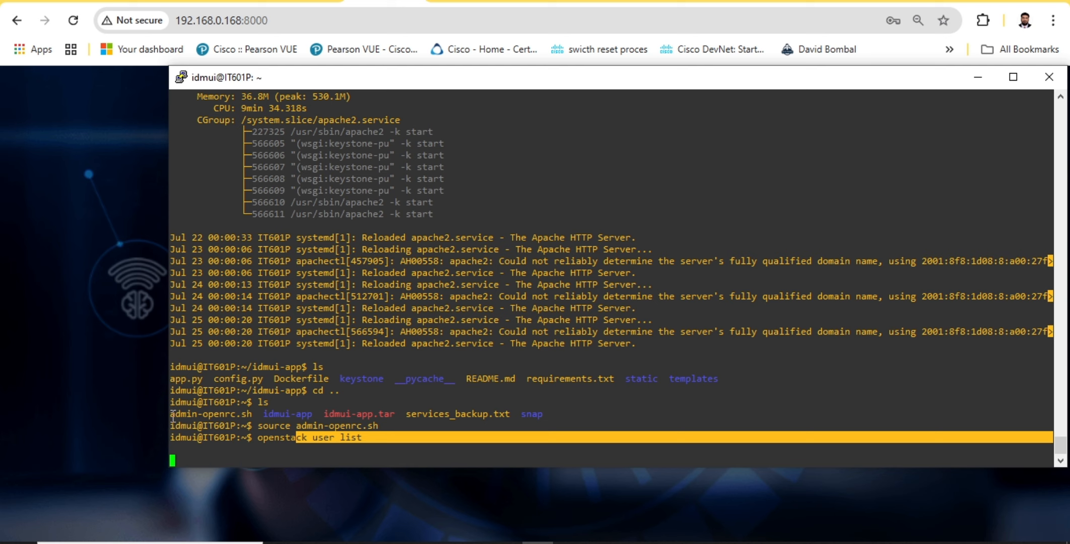
left_click_drag(173, 416, 251, 417)
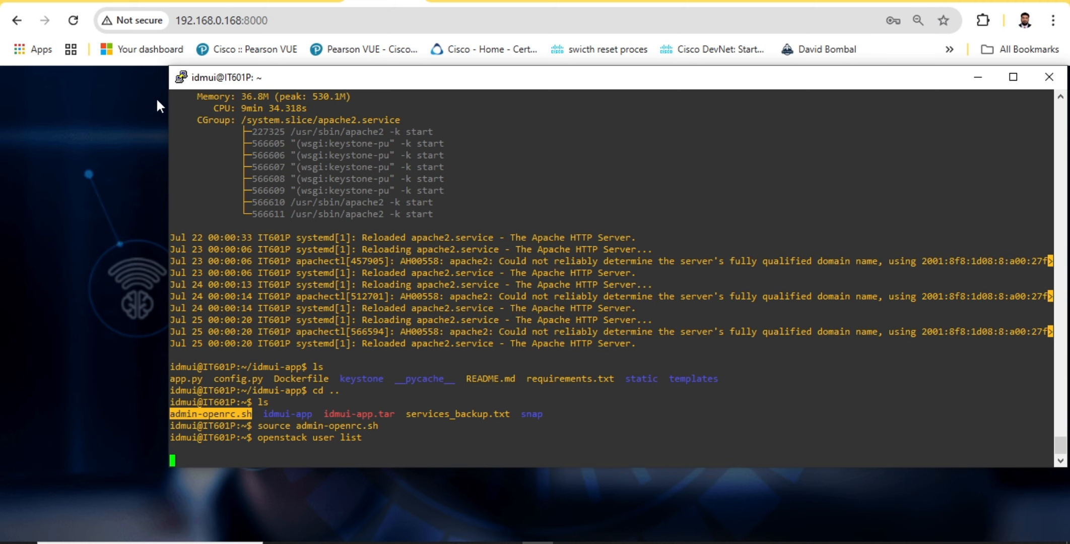
Widen the terminal window and examine the IDs and names in the user table
left_click_drag(164, 86, 44, 86)
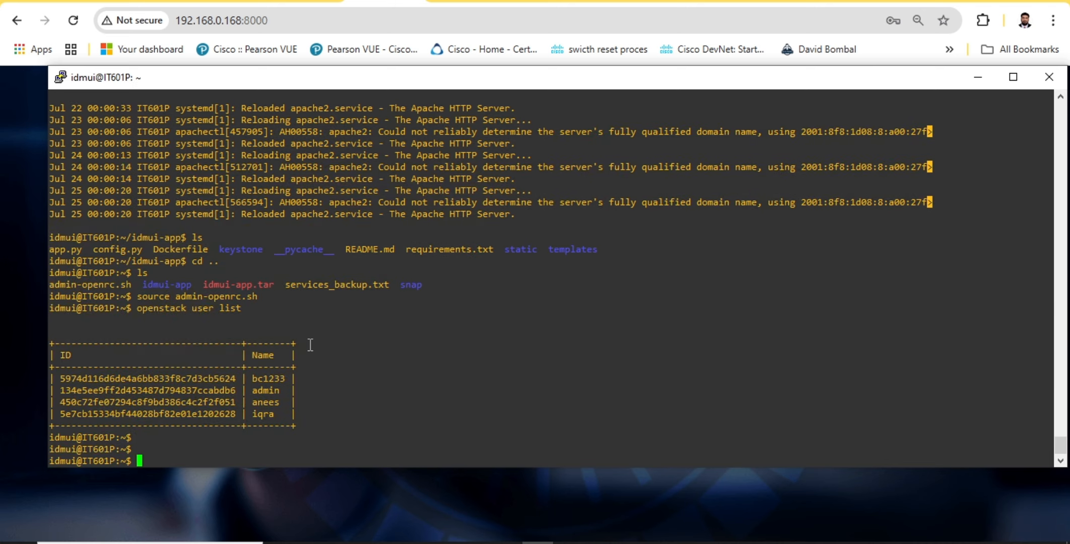
left_click_drag(69, 355, 309, 402)
left_click(362, 411)
Rework the previous user query into openstack service list and run it
key("Up")
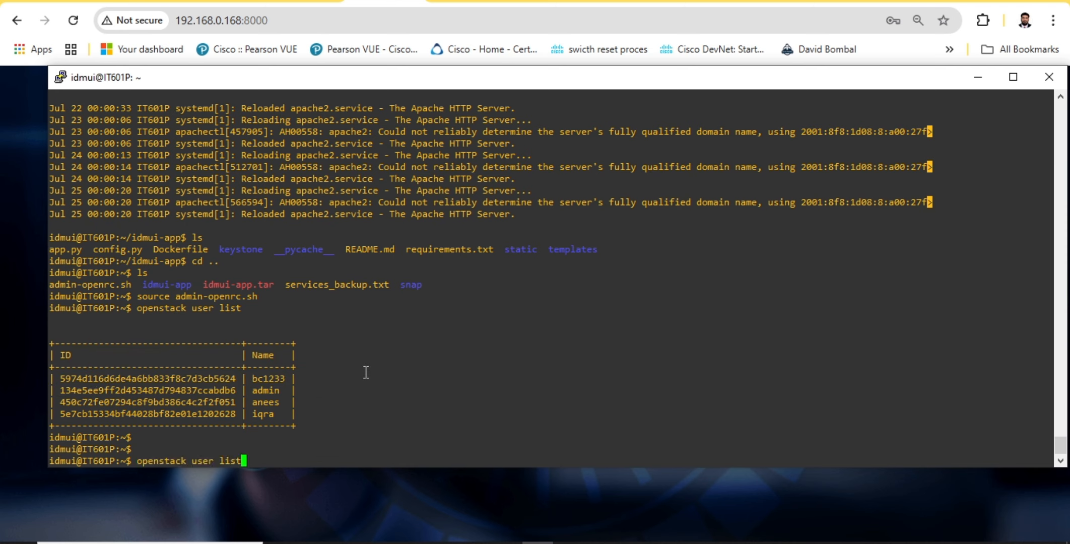
key("Left")
key("Left")
key("Left")
key("Left")
key("Left")
key("BackSpace")
key("BackSpace")
key("BackSpace")
key("BackSpace")
type("service")
key("Return")
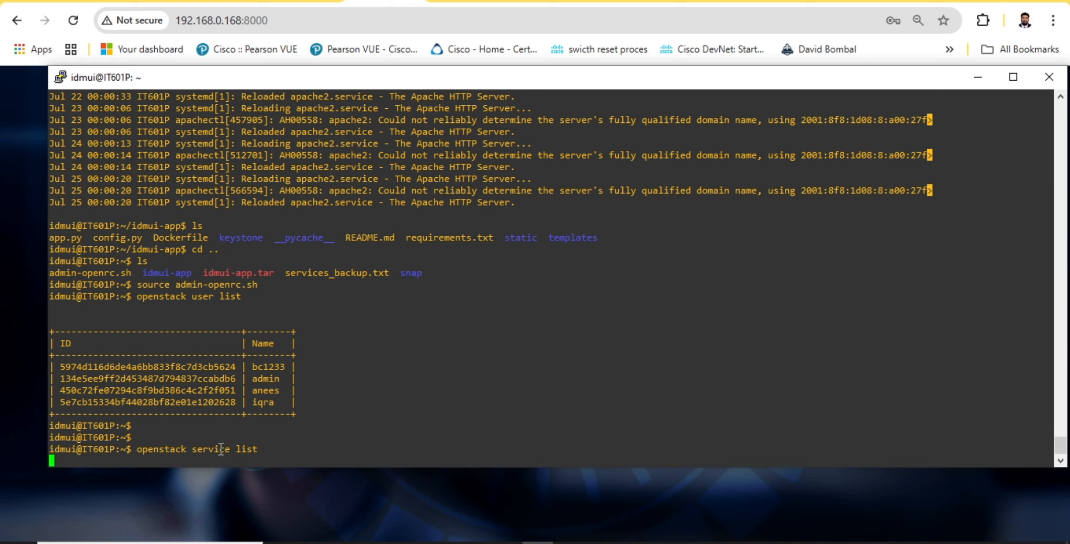
Look at the web app's login page behind the terminal and return to the terminal for the service list
left_click_drag(115, 353, 307, 390)
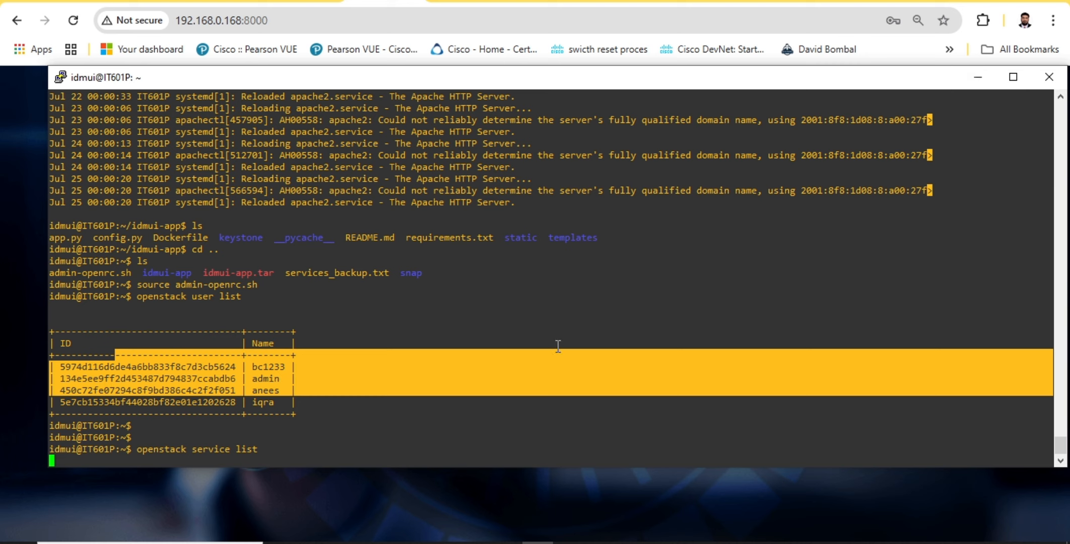
left_click(978, 79)
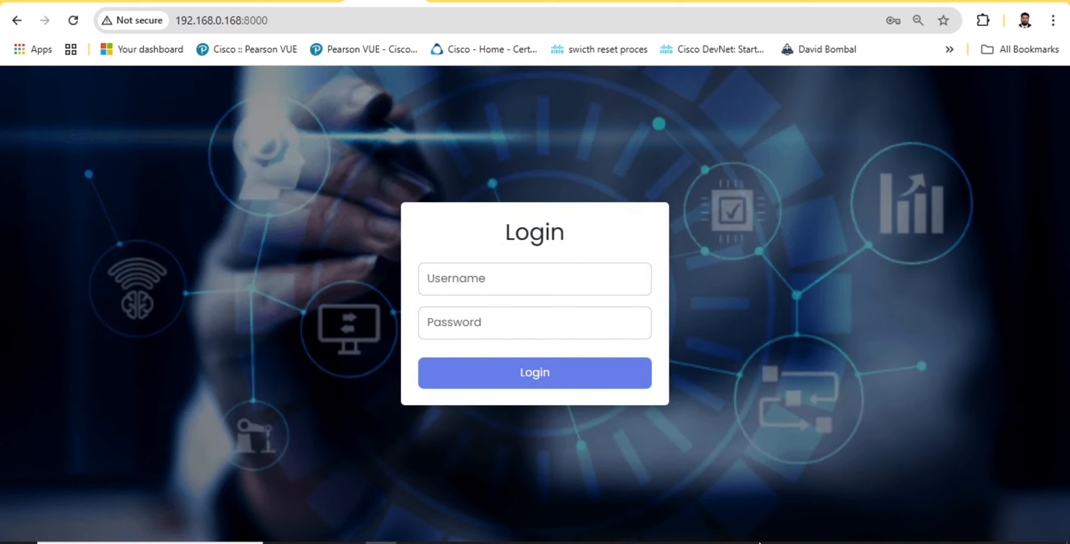
left_click(537, 543)
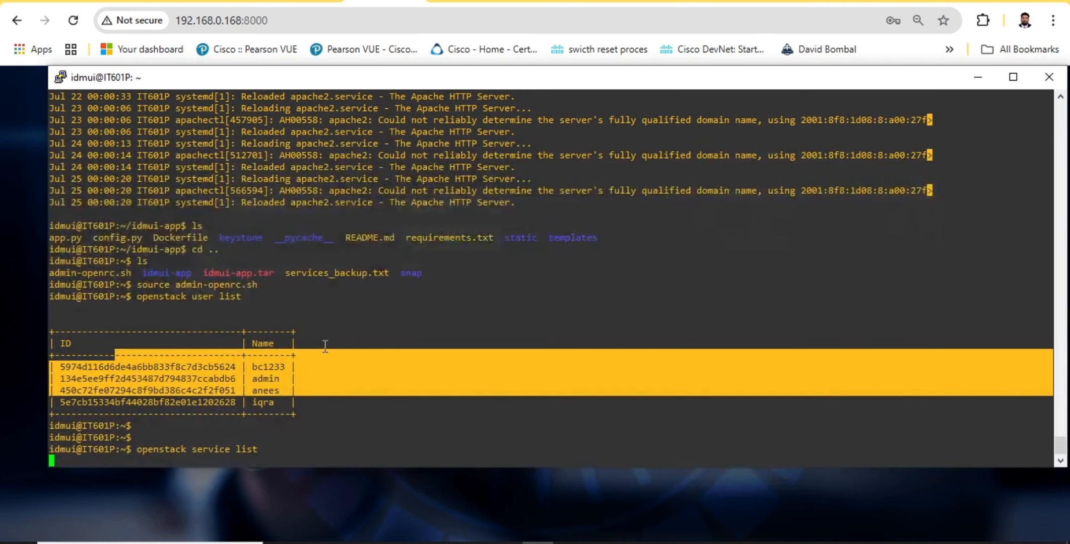
left_click(326, 346)
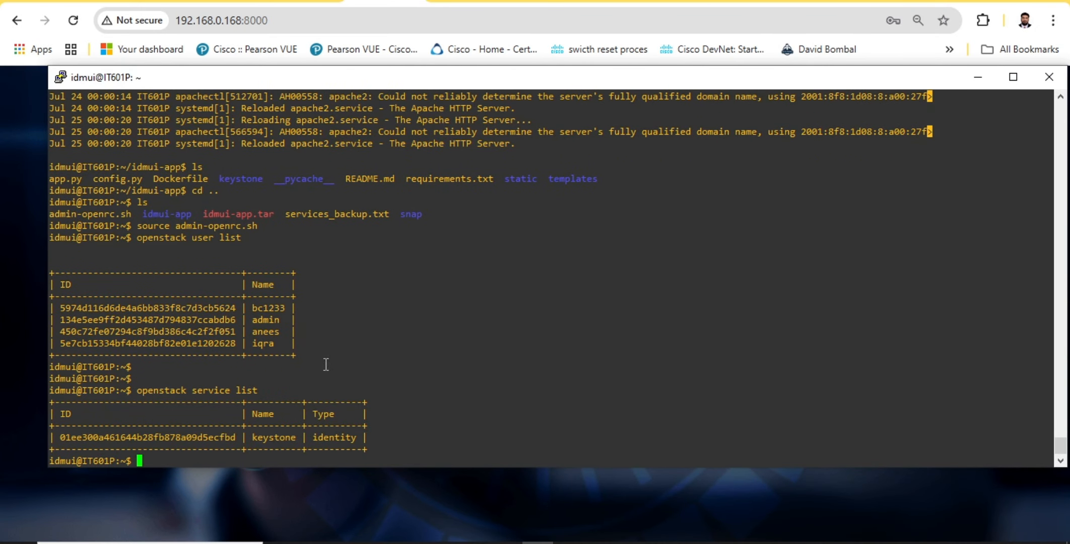
List the running Docker containers and compare the idmui-app container's command and port mapping with the browser address
type("docker ps")
key("Return")
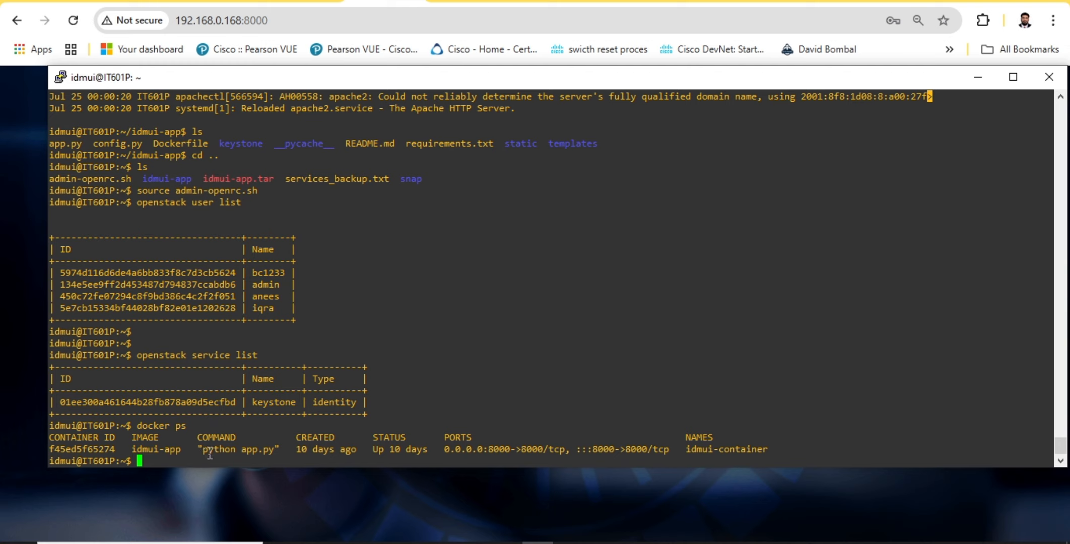
left_click_drag(210, 453, 311, 448)
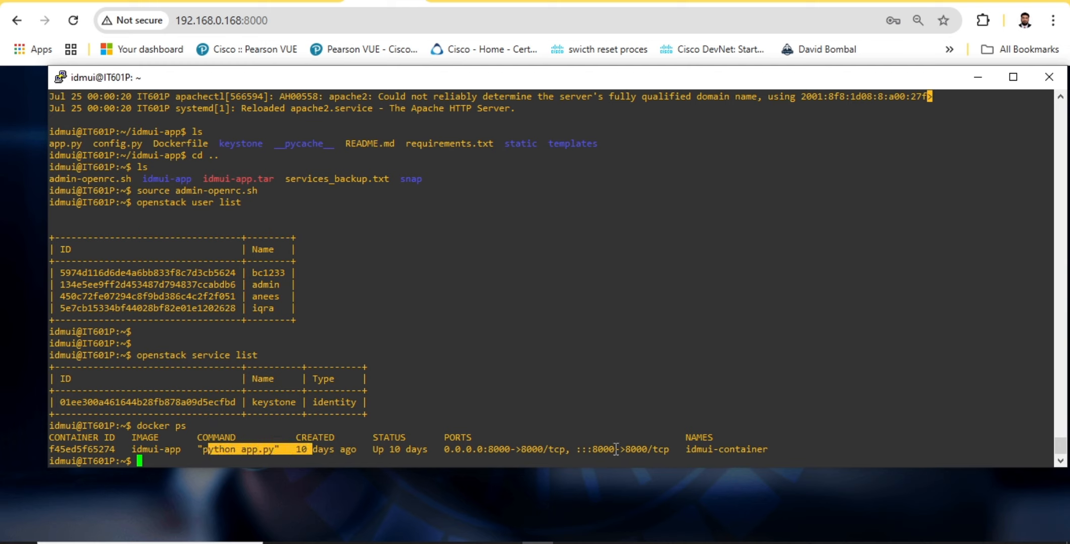
left_click_drag(559, 449, 636, 449)
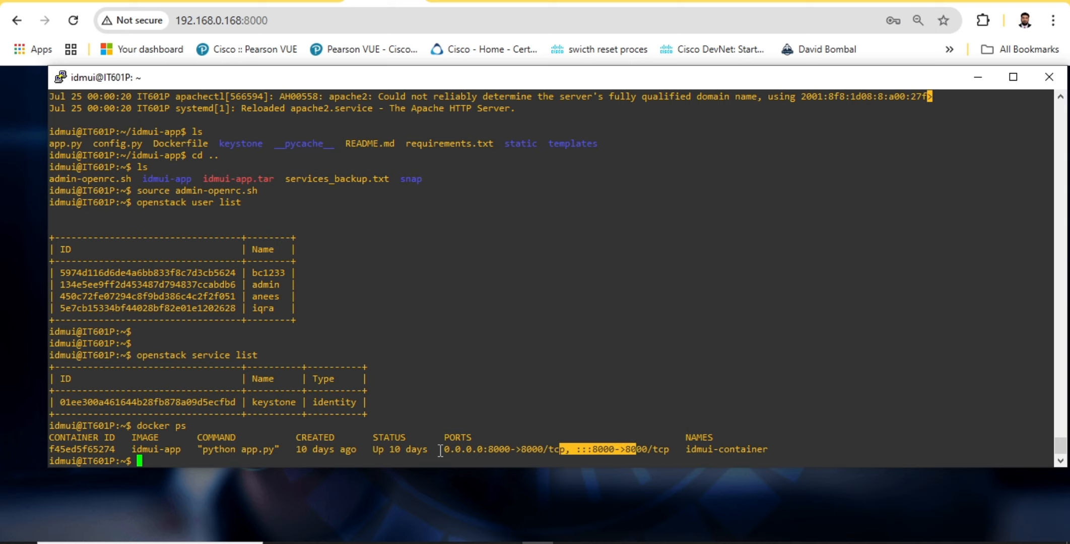
left_click_drag(442, 451, 616, 457)
left_click(631, 455)
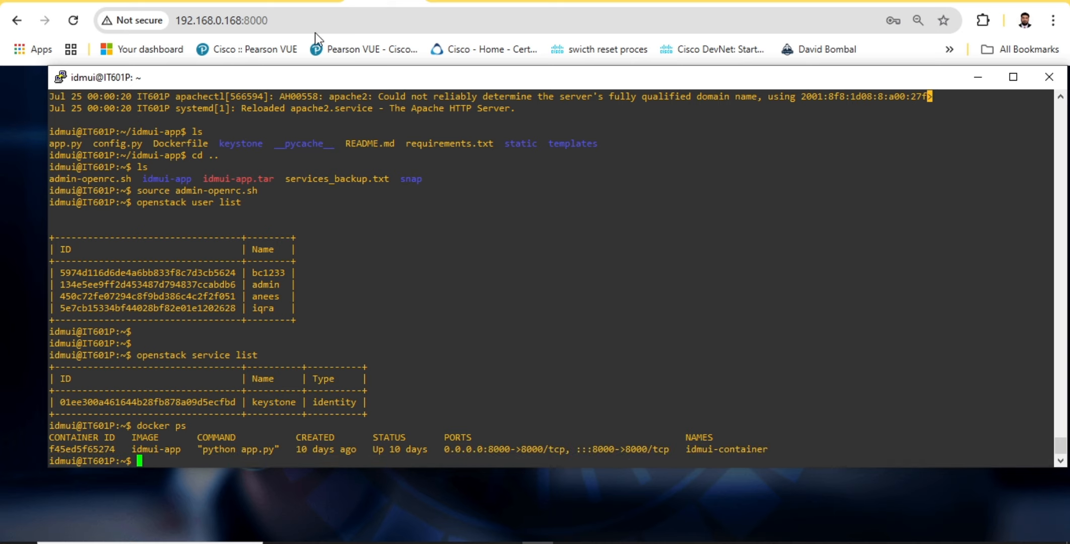
left_click(316, 19)
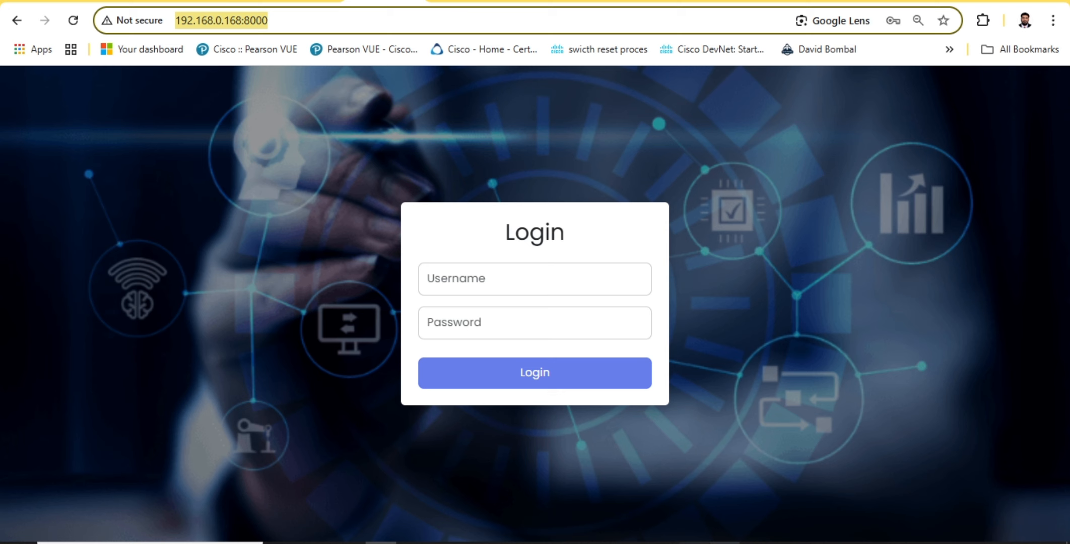
key("alt+Tab")
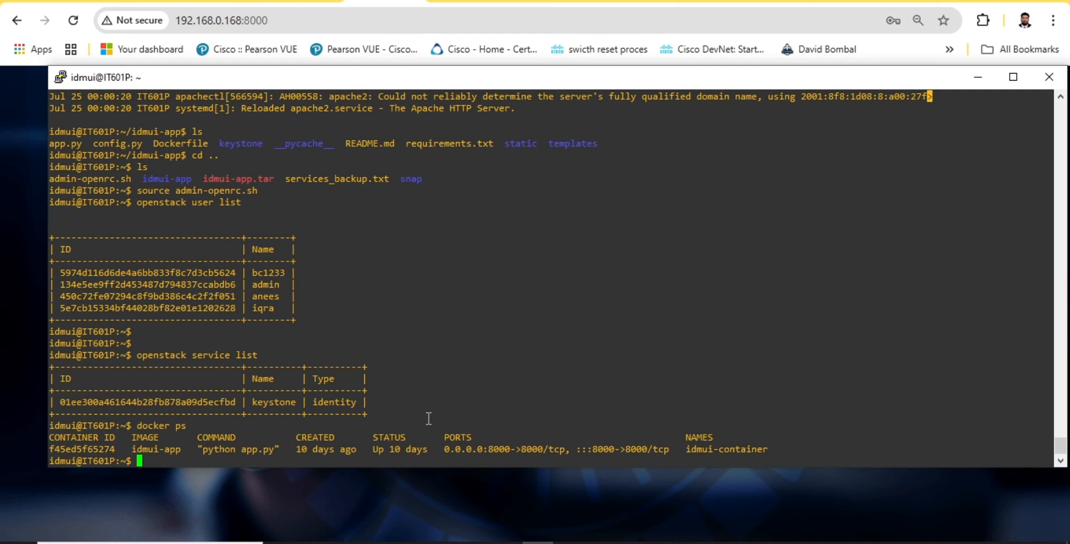
Show the server's network interfaces with ip a and compare the enp0s3 address and container port with the browser address
type("ip a")
key("Return")
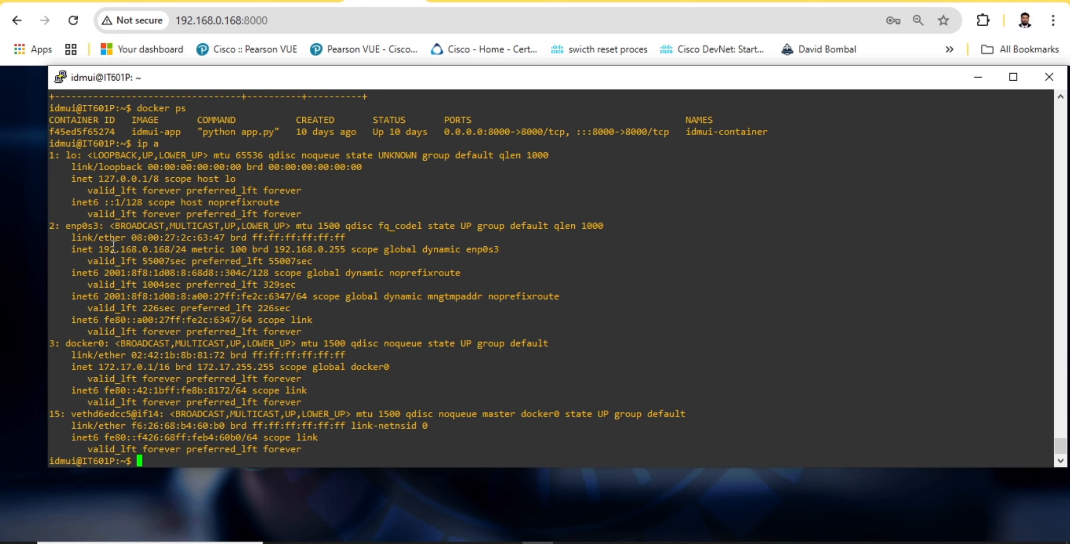
left_click_drag(94, 249, 149, 250)
left_click(282, 25)
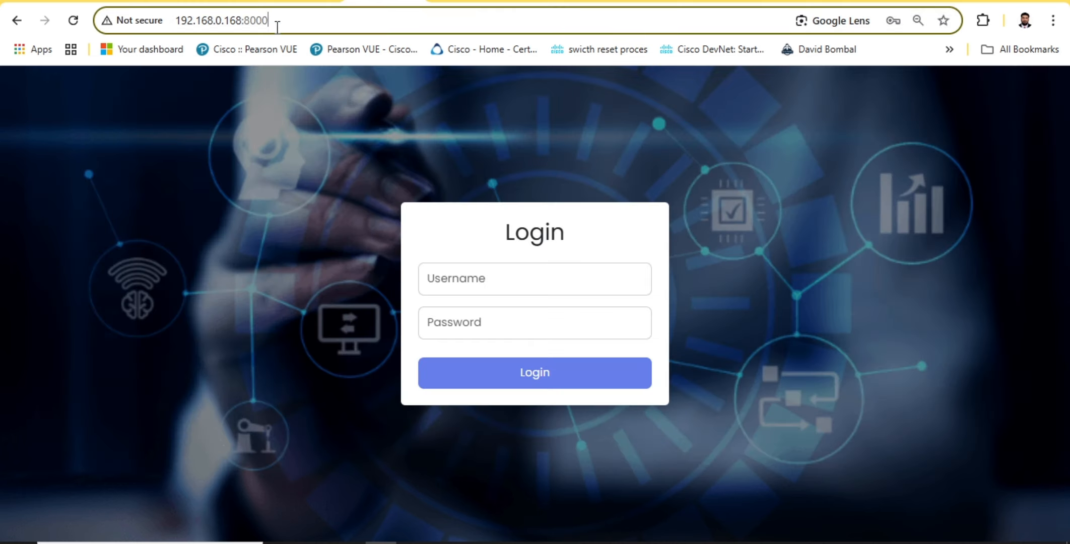
left_click(538, 542)
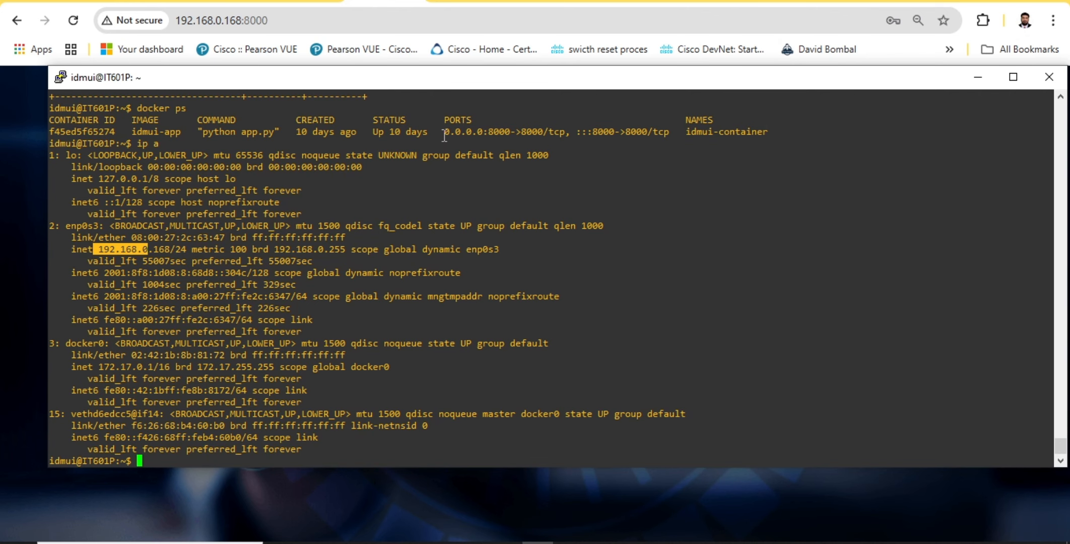
left_click_drag(492, 142, 529, 144)
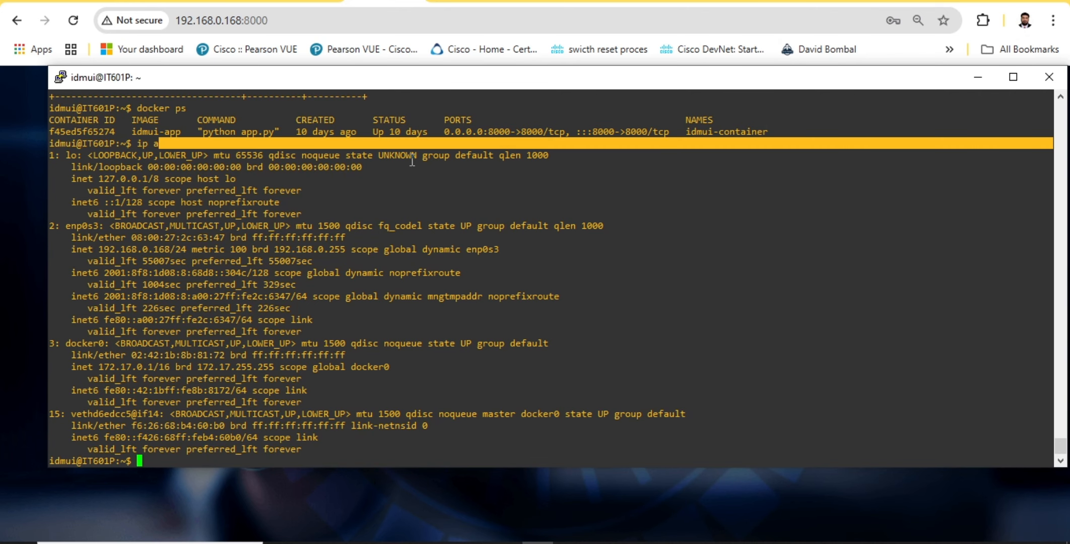
left_click(215, 143)
Switch to the browser, reload 192.168.0.168:8000 and log in as admin with the account password
left_click(316, 22)
key("Return")
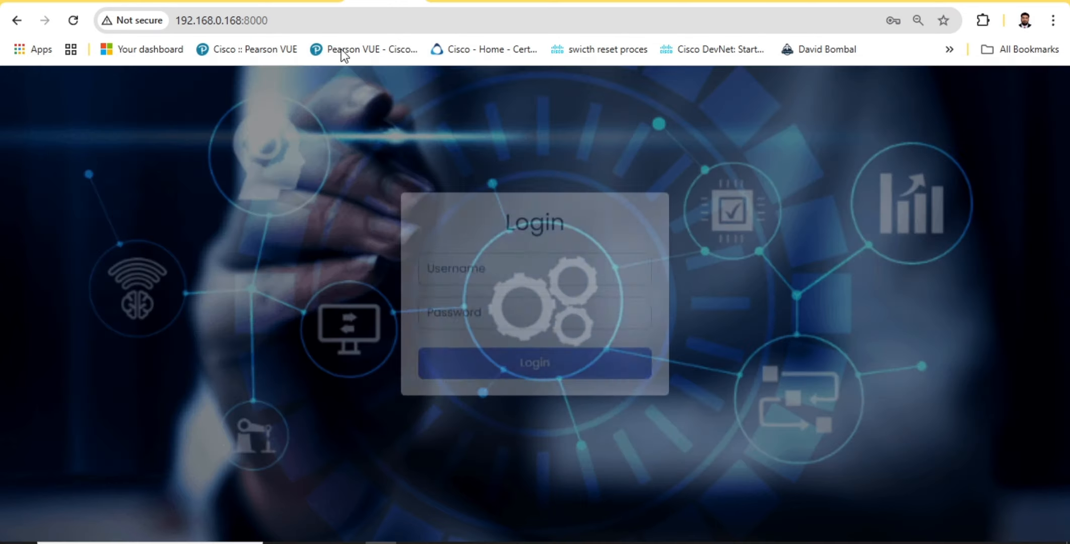
left_click(525, 293)
left_click(534, 317)
left_click(516, 375)
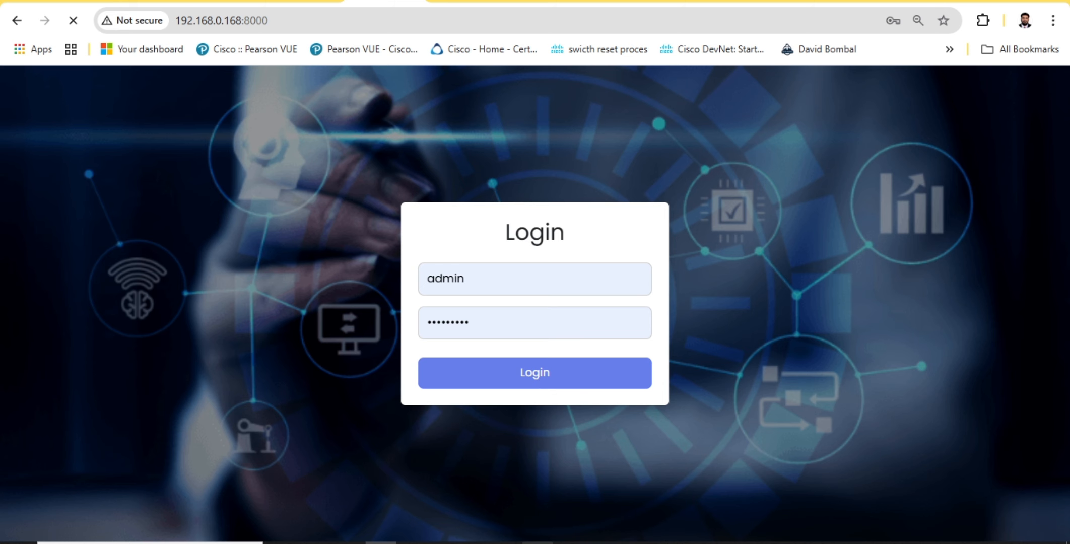
Return to the terminal and display the contents of admin-openrc.sh with cat
left_click(597, 473)
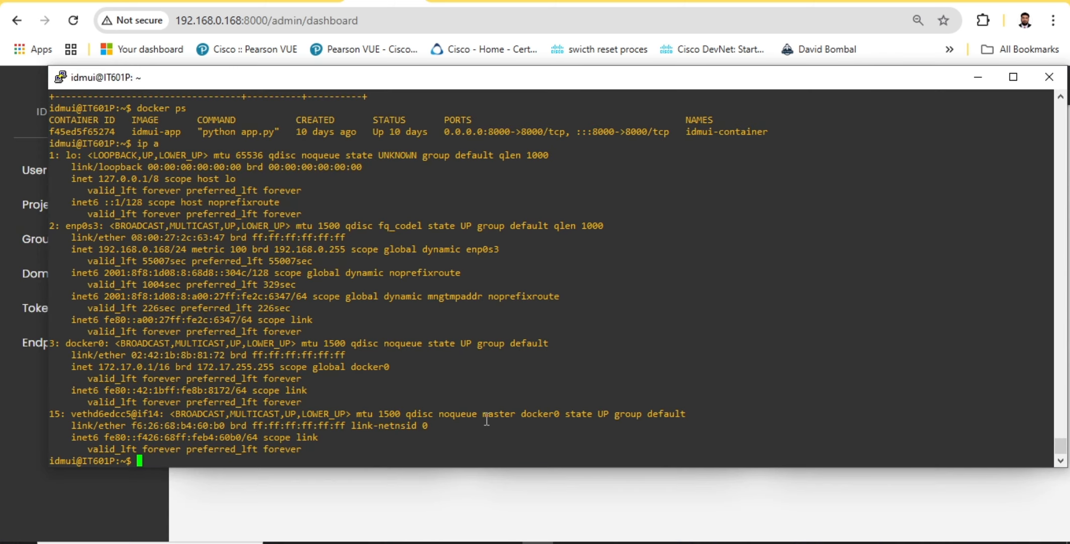
type("cat admin-openrc.sh")
key("Return")
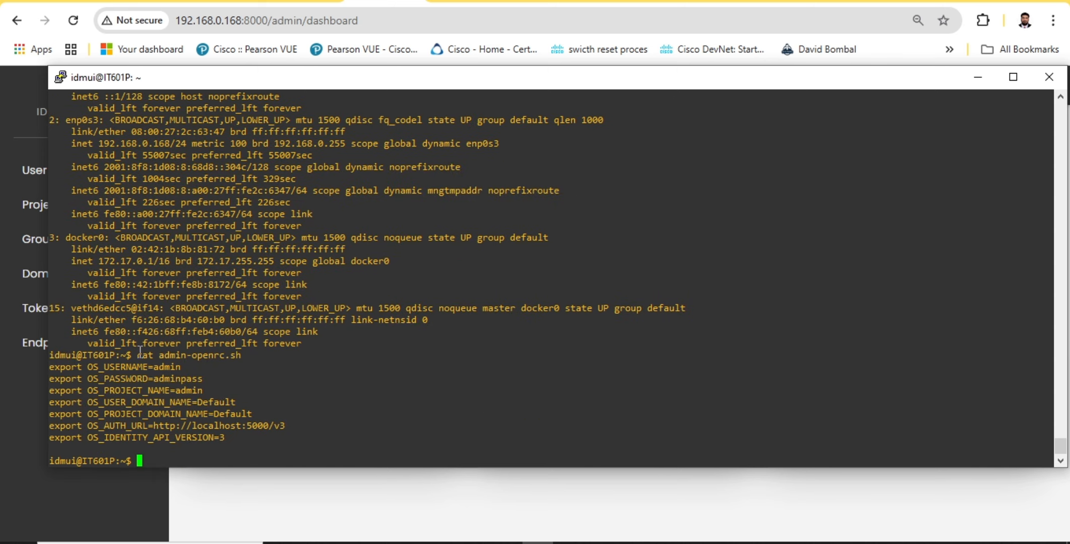
Examine the username, password, project, domain, auth URL and identity API version settings in admin-openrc.sh
left_click_drag(159, 355, 172, 378)
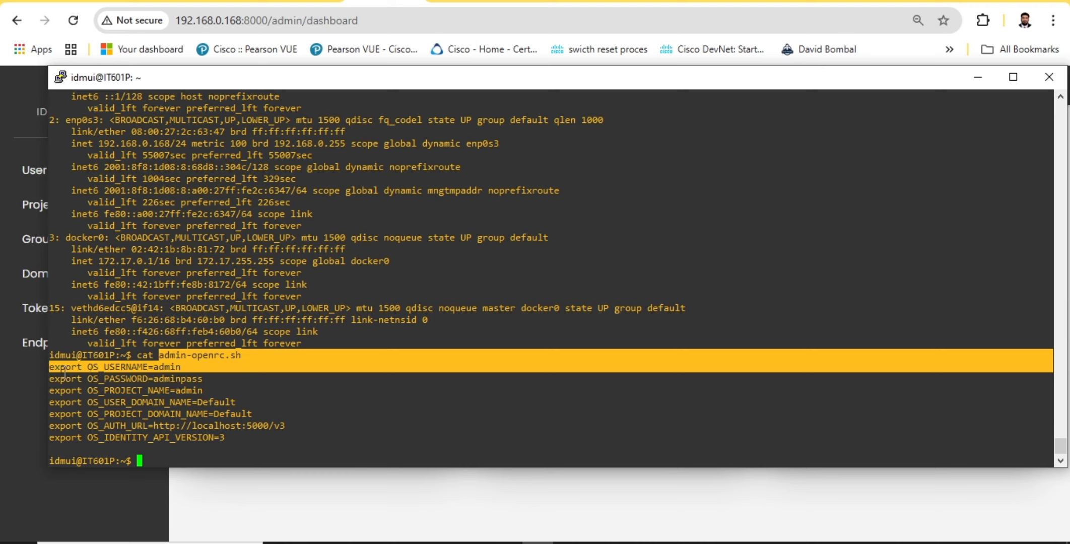
left_click(68, 372)
left_click_drag(99, 369, 207, 379)
left_click(145, 377)
left_click_drag(134, 392, 241, 414)
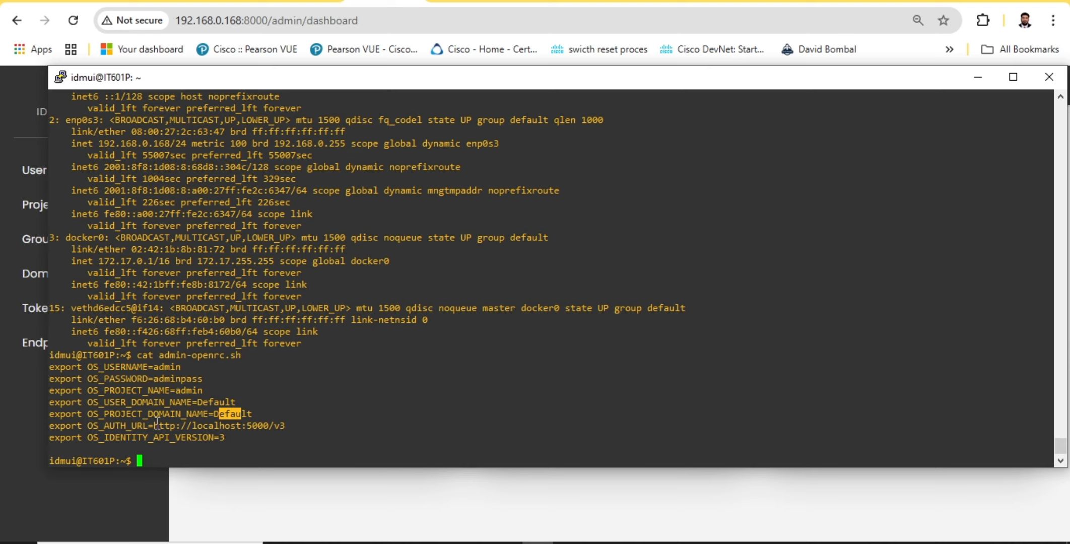
left_click_drag(175, 426, 290, 425)
left_click_drag(147, 438, 230, 437)
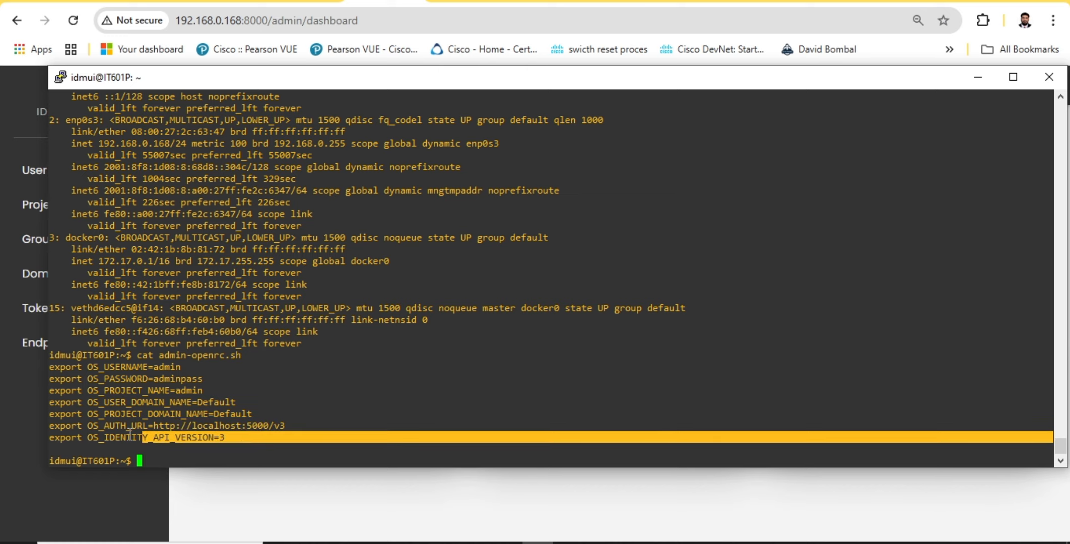
Return to the browser, open the User Management page and review the existing users and the new-user registration form
left_click(977, 77)
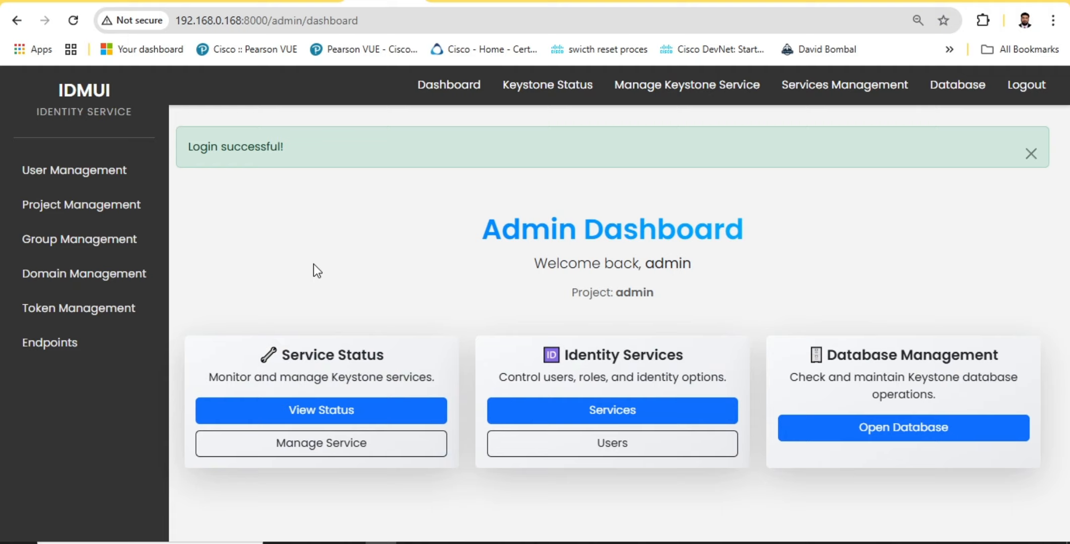
left_click(106, 177)
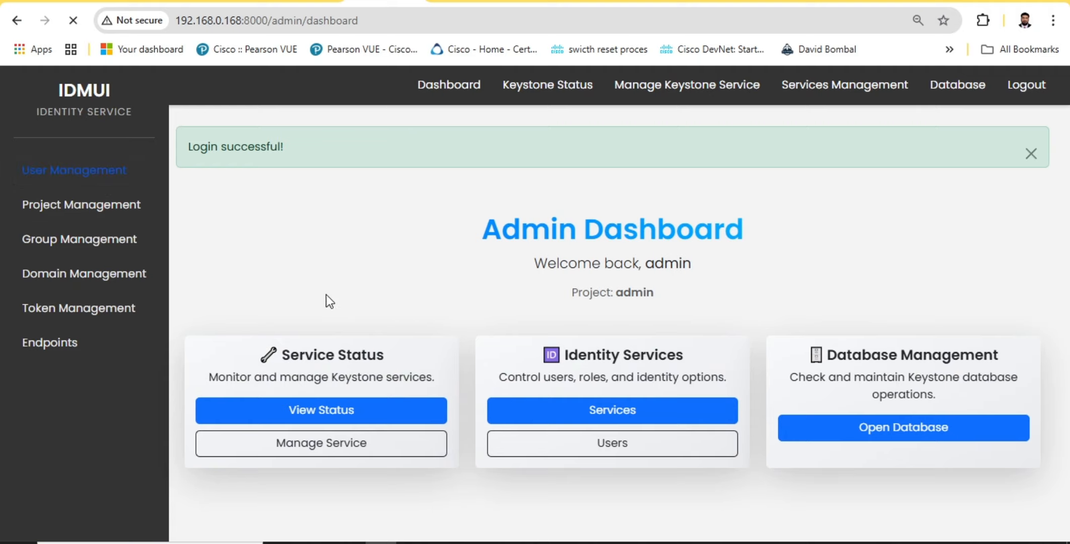
scroll(505, 337, "down", 4)
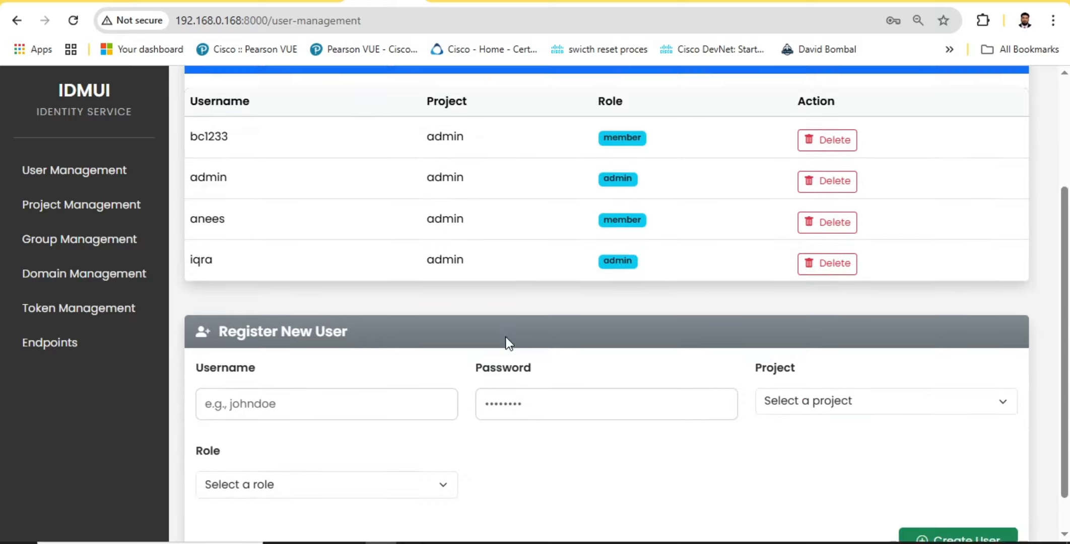
scroll(514, 302, "up", 4)
scroll(508, 241, "down", 4)
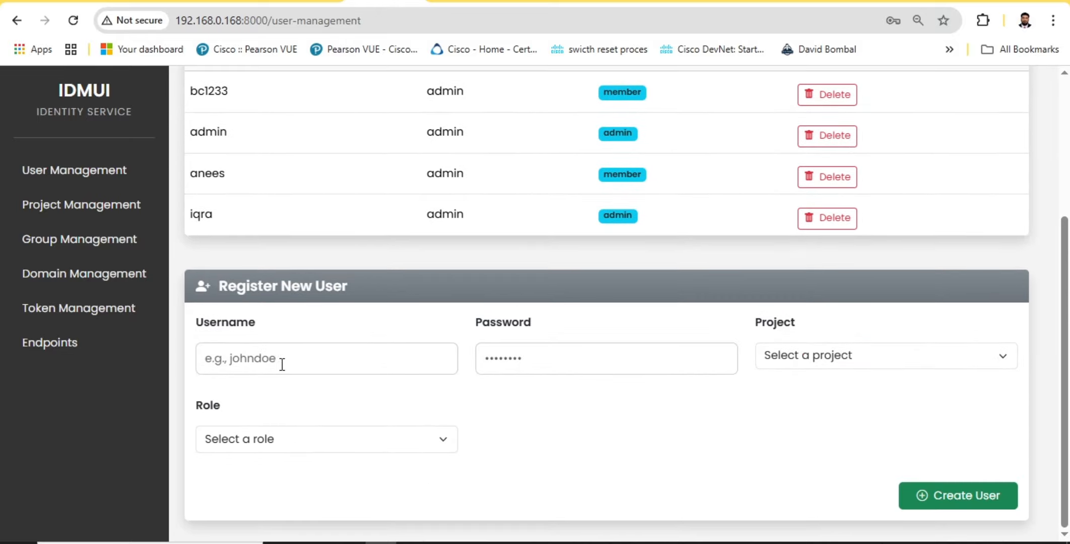
left_click(332, 358)
scroll(418, 348, "up", 3)
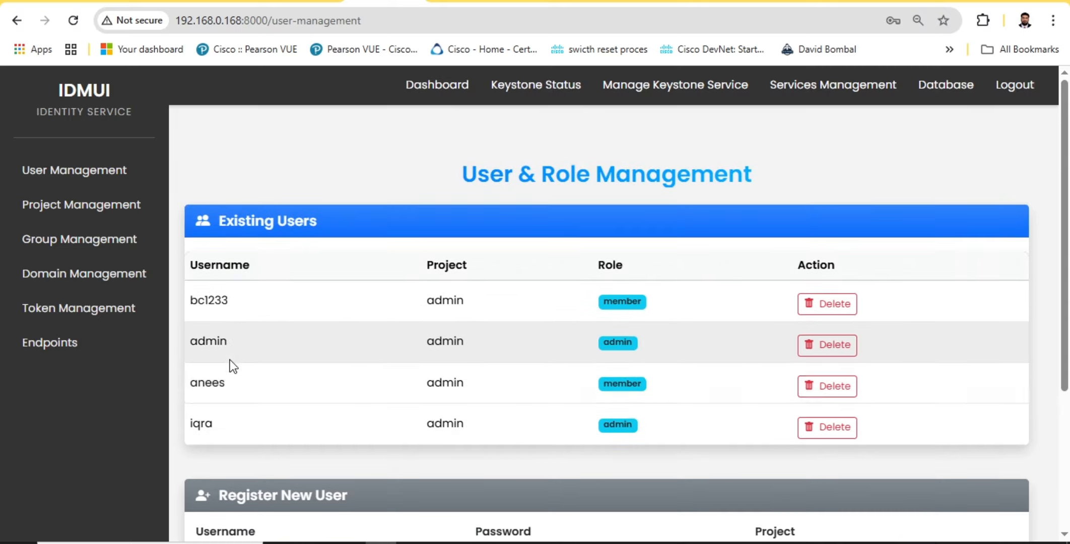
Delete the last user in the Existing Users list, which has the admin role, and check the updated list
scroll(228, 362, "down", 2)
left_click(838, 322)
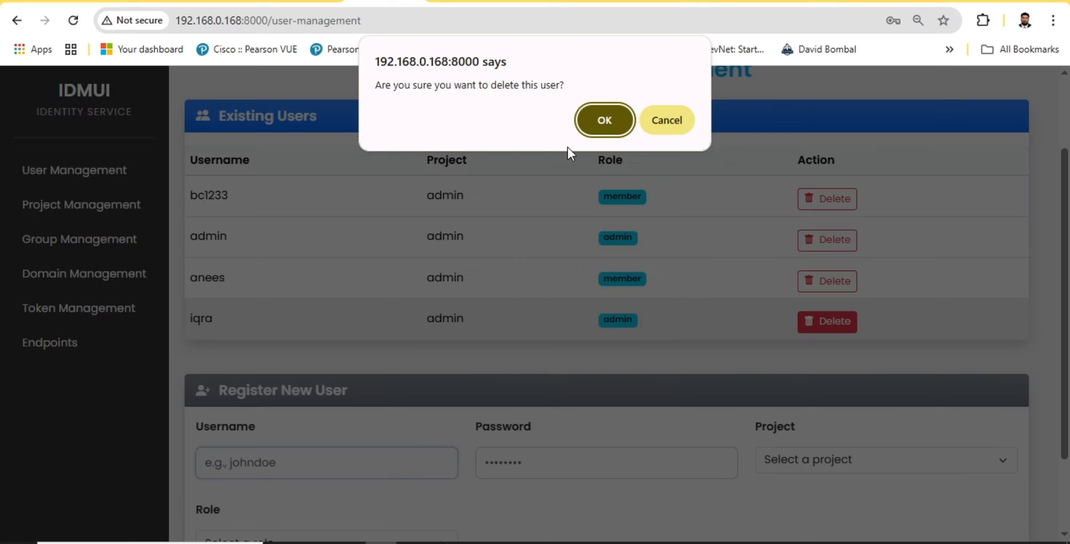
left_click(595, 127)
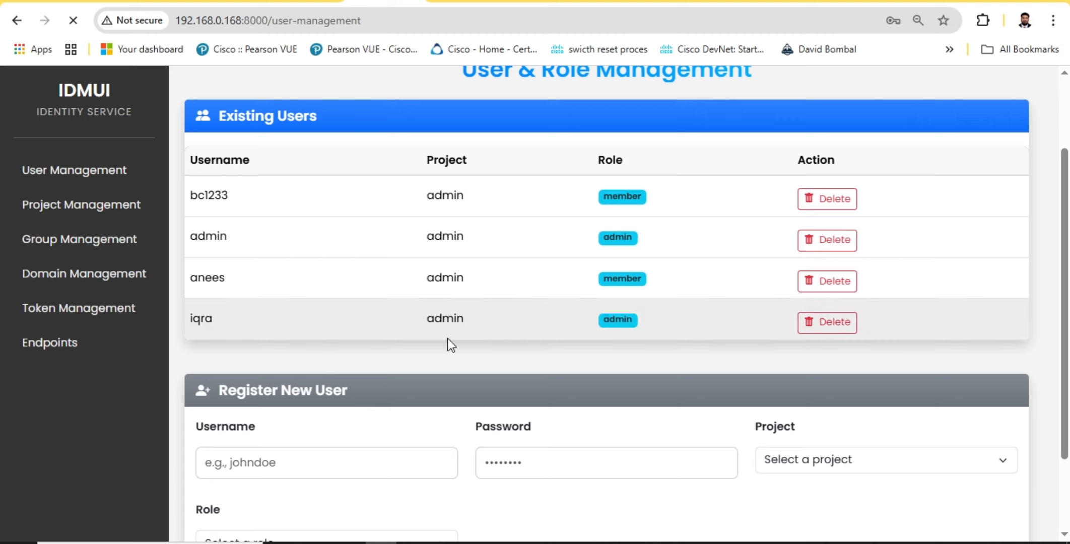
scroll(327, 300, "up", 3)
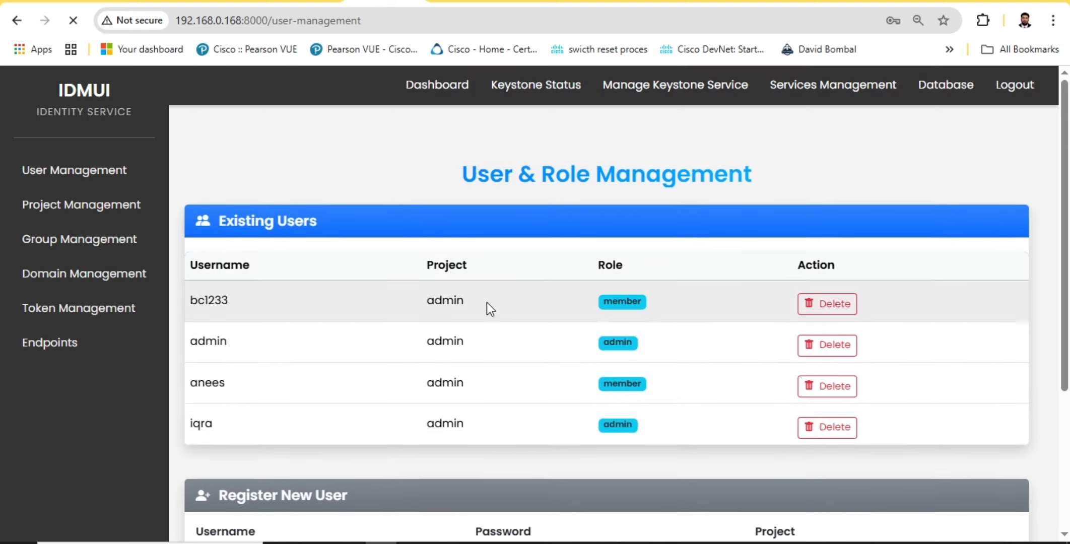
scroll(416, 417, "down", 4)
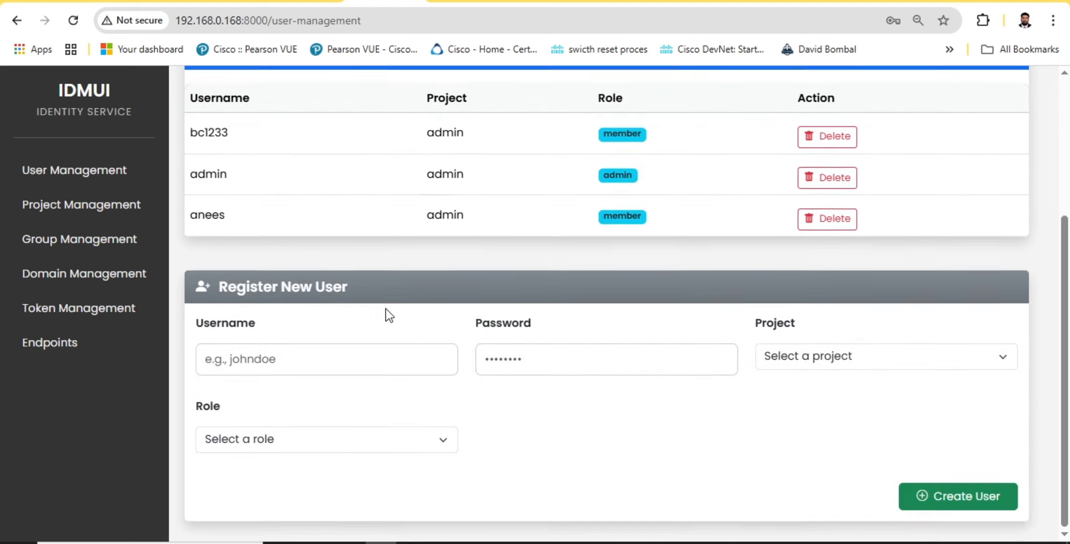
scroll(225, 209, "up", 2)
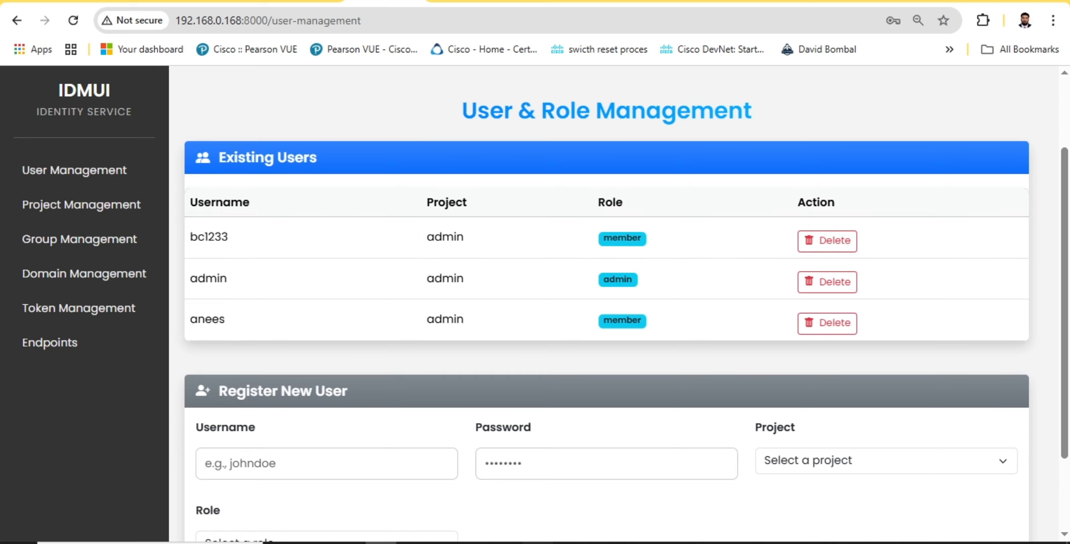
Switch to the server's terminal session
left_click(537, 543)
left_click(496, 403)
type("openstack service list")
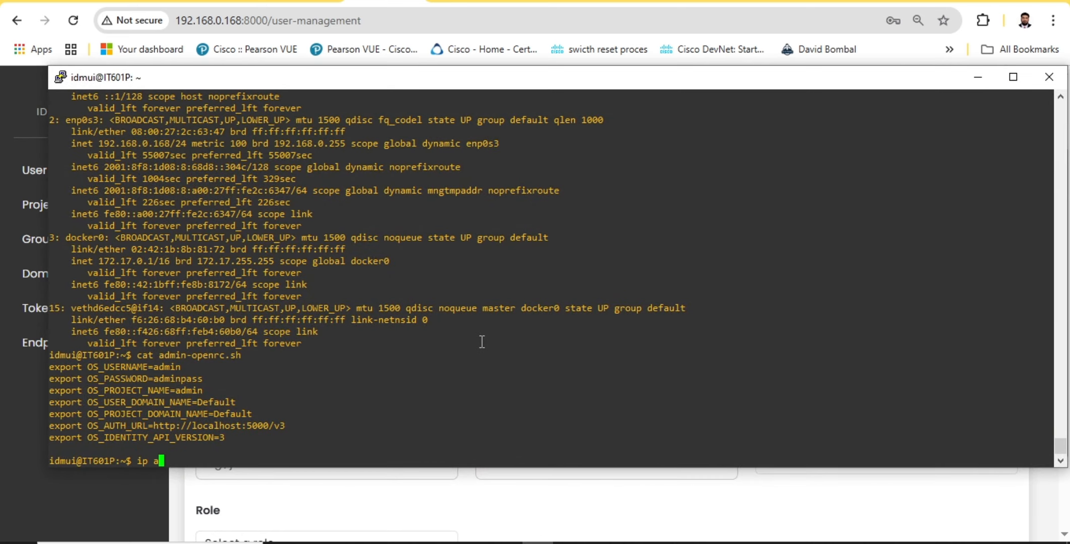
key("Return")
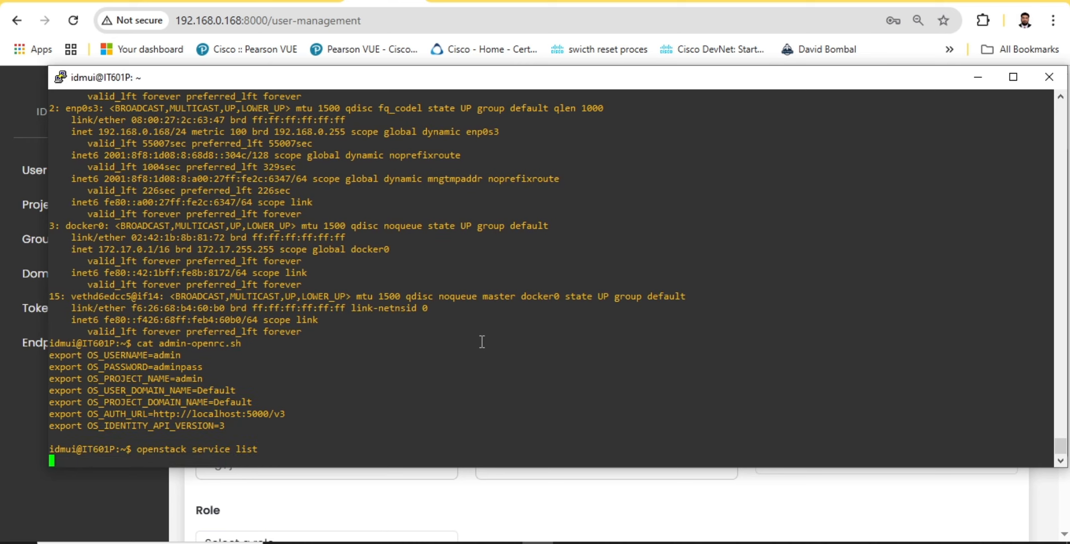
key("ctrl+c")
List the Keystone users in the terminal with openstack user list
key("Up")
key("Up")
key("Up")
key("Down")
key("Down")
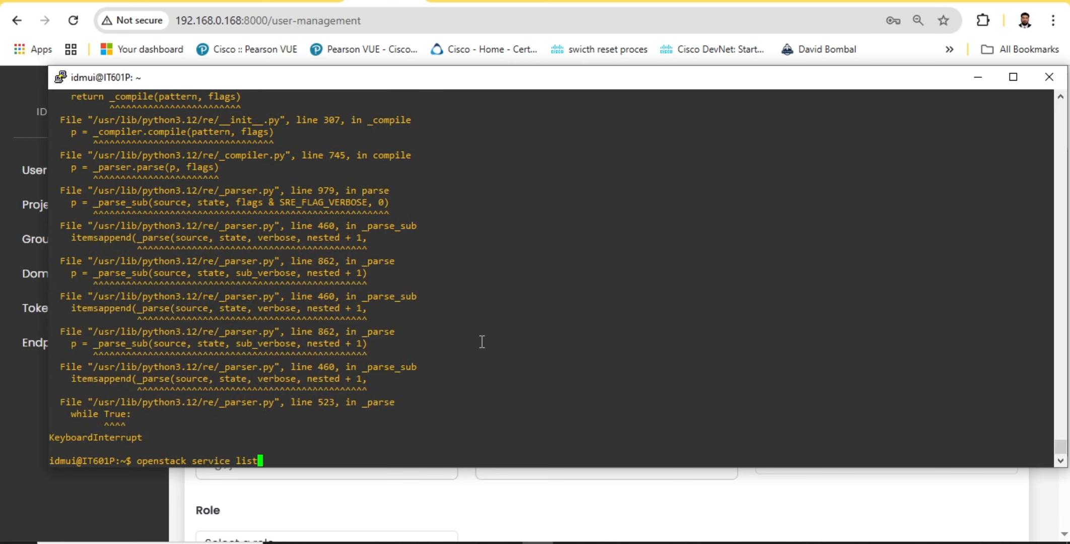
key("Up")
key("Return")
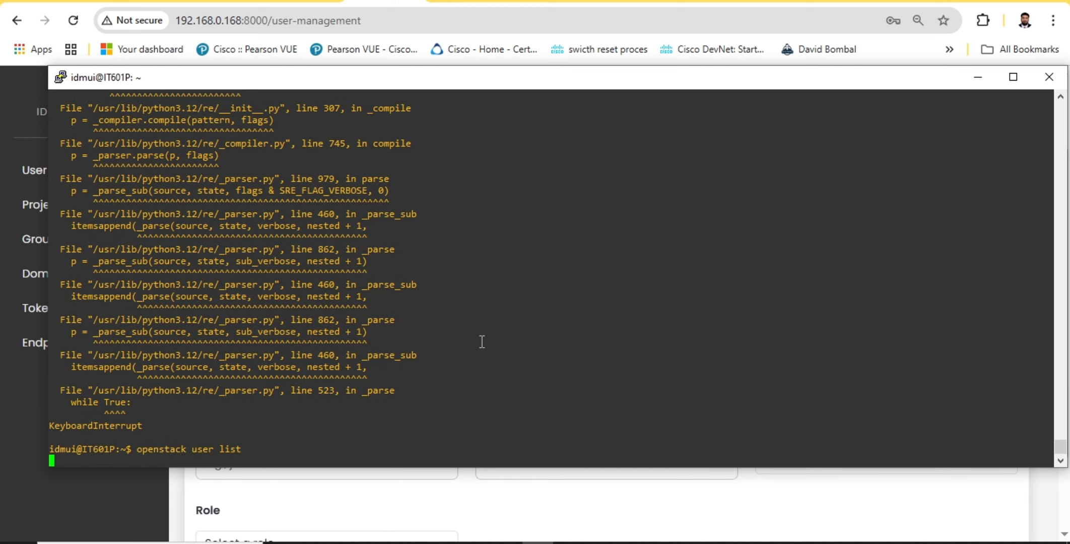
Compare the earlier openstack user list output with the new one by highlighting the user rows in both
scroll(482, 342, "up", 10)
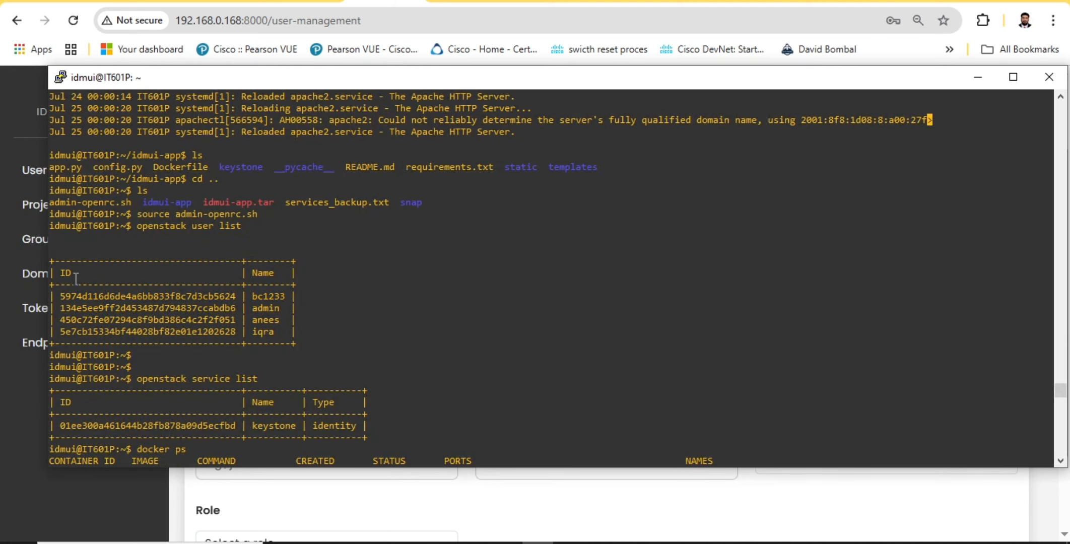
left_click_drag(63, 268, 278, 335)
scroll(275, 322, "down", 10)
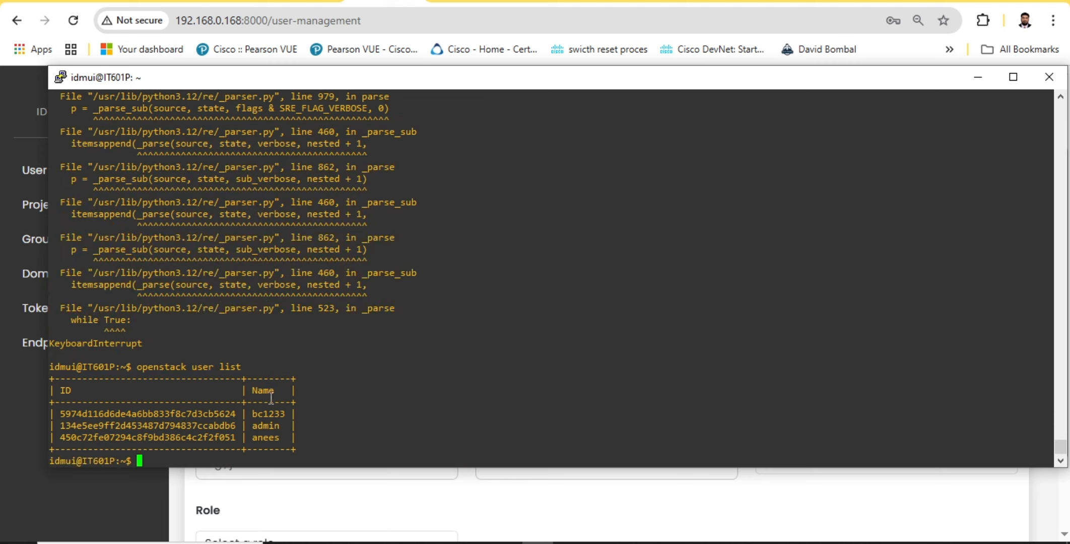
left_click_drag(201, 415, 297, 440)
left_click(313, 450)
Return to the browser and enter the new user's username and password in the Register New User form
left_click(536, 543)
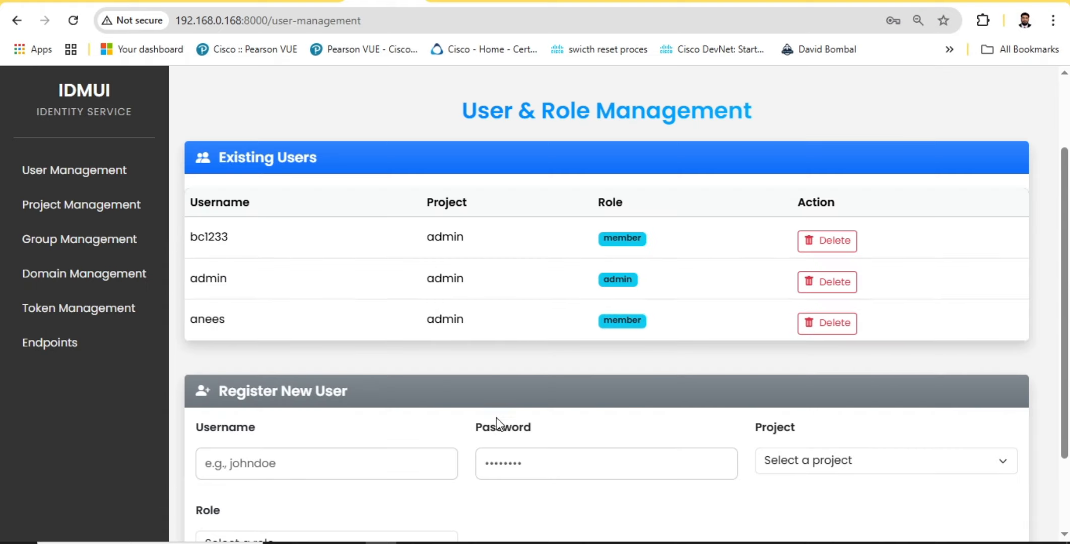
scroll(258, 377, "down", 2)
scroll(514, 297, "up", 3)
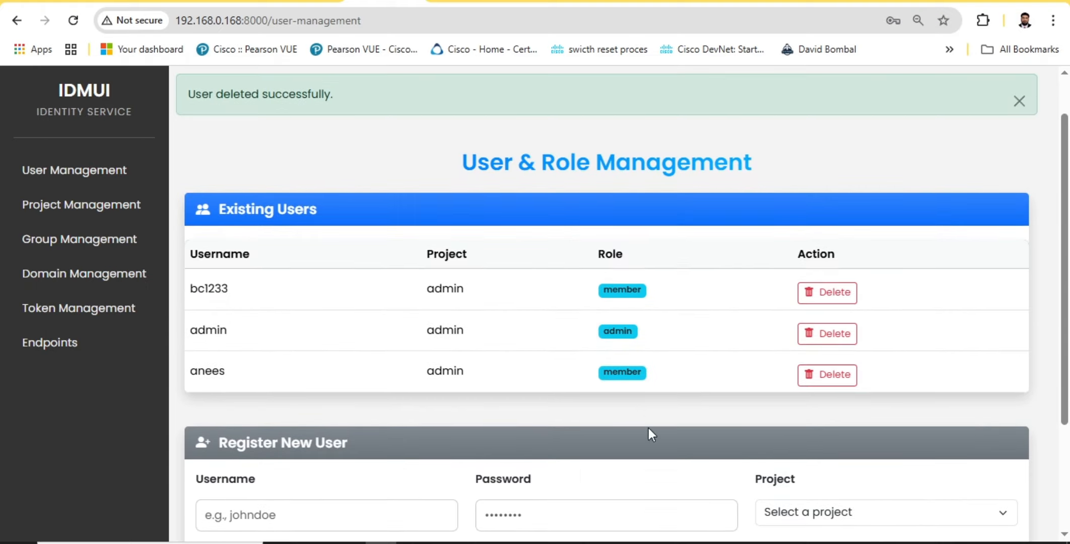
scroll(649, 428, "down", 3)
left_click(342, 361)
type("saif")
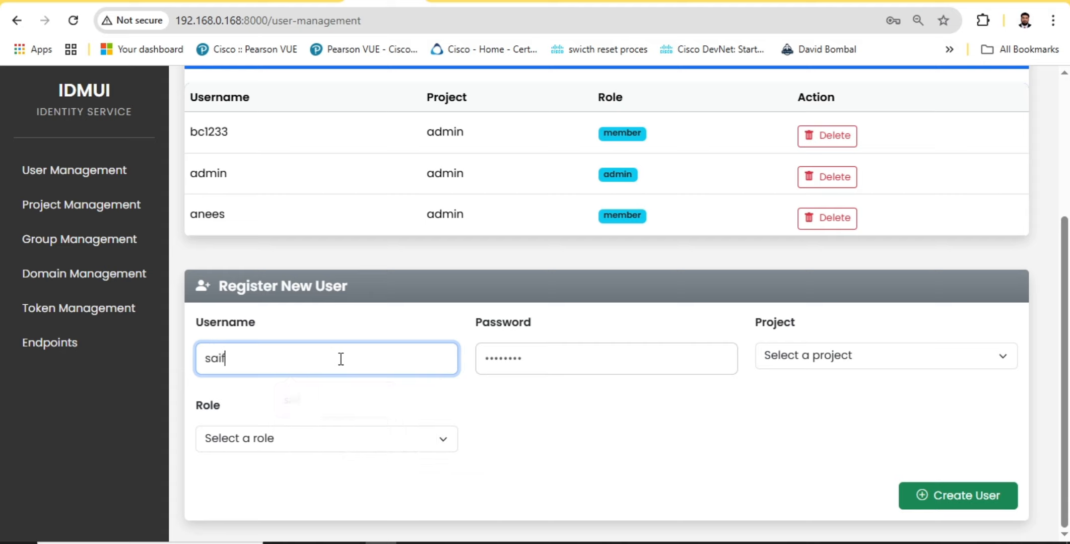
key("Tab")
type("••••")
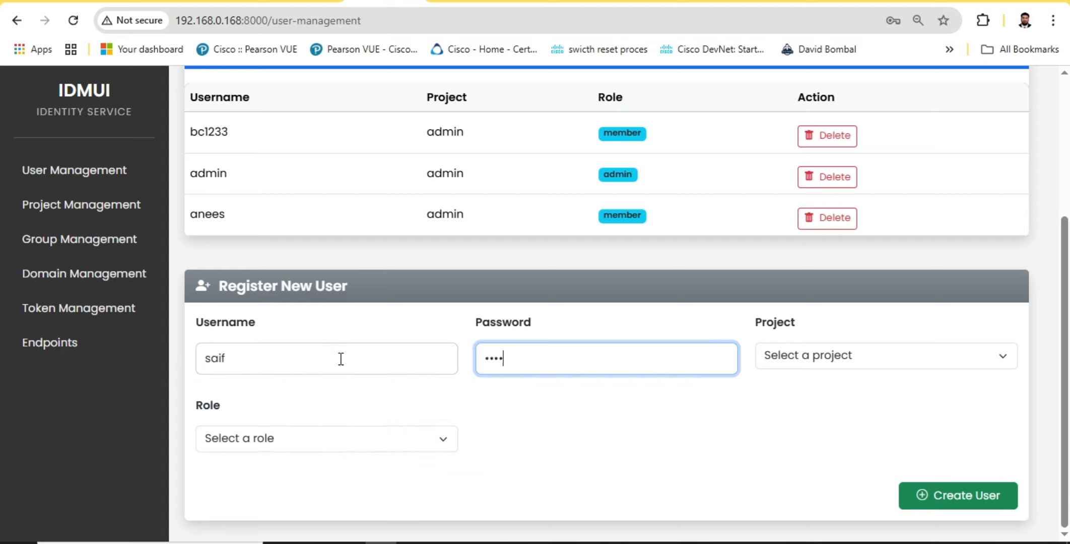
Assign the new user the admin project and the member role, create the user and check the new entry
key("Tab")
key("Down")
key("Down")
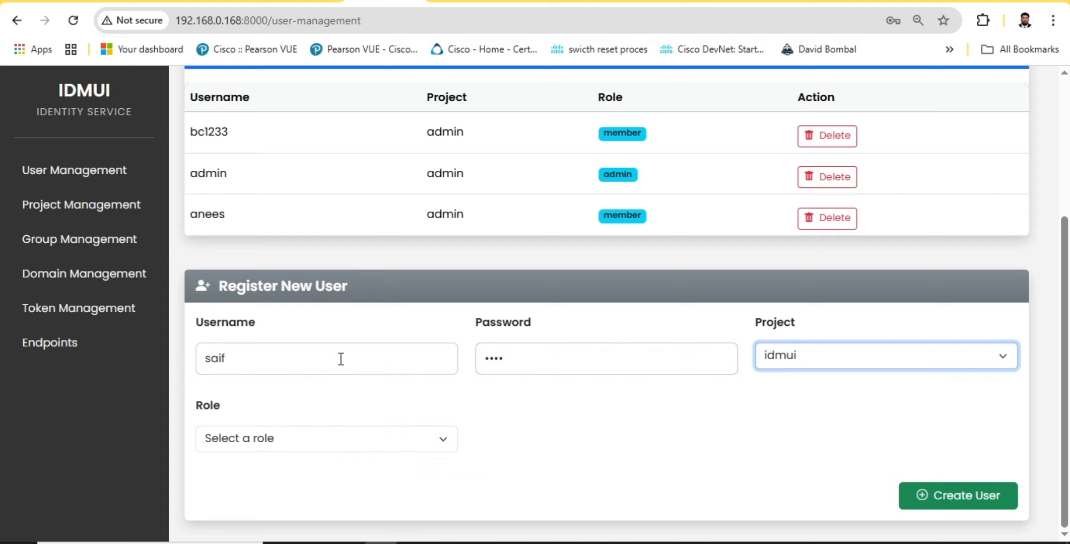
key("Up")
key("Down")
key("Up")
left_click(296, 444)
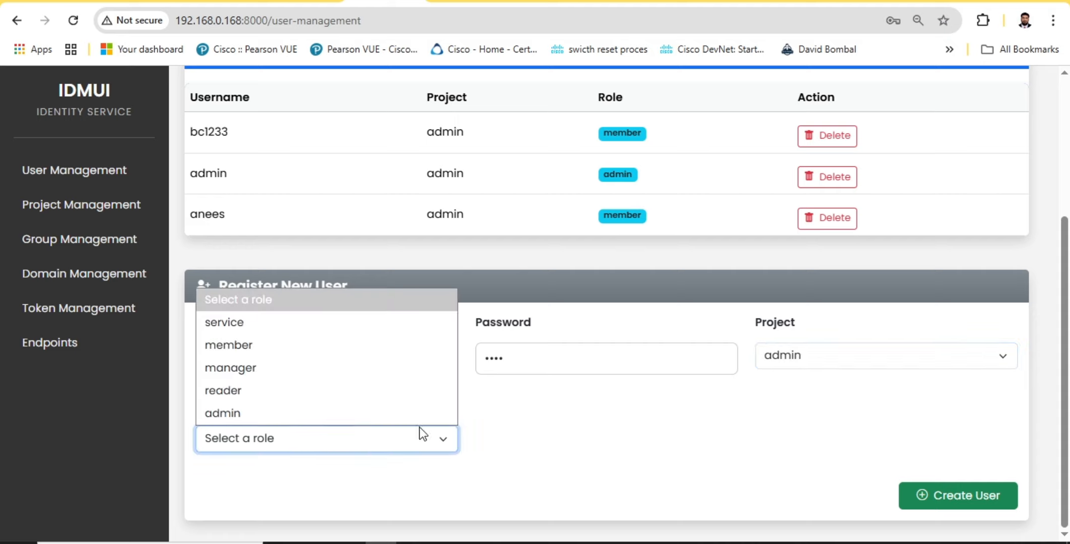
left_click(297, 352)
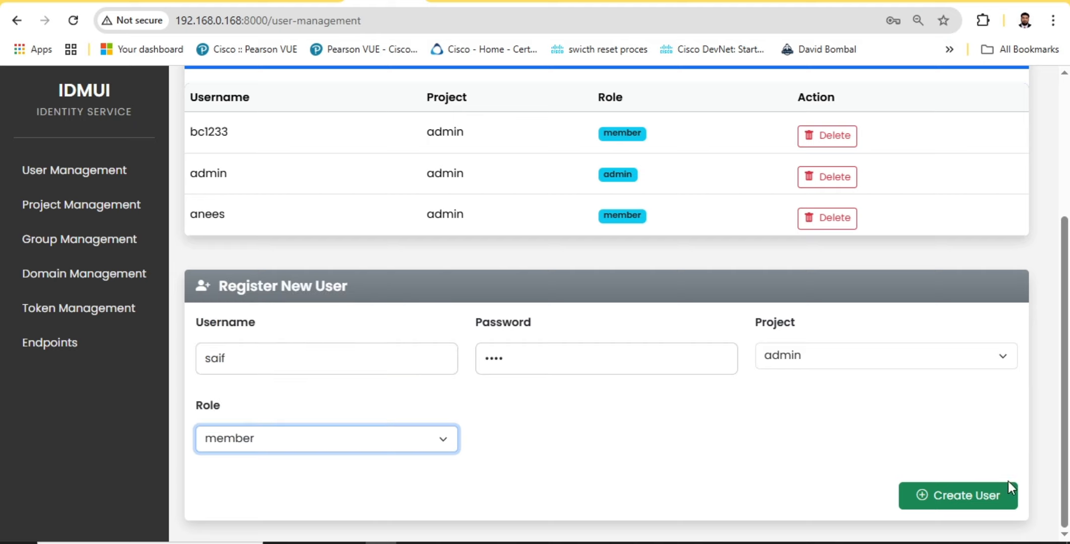
left_click(961, 497)
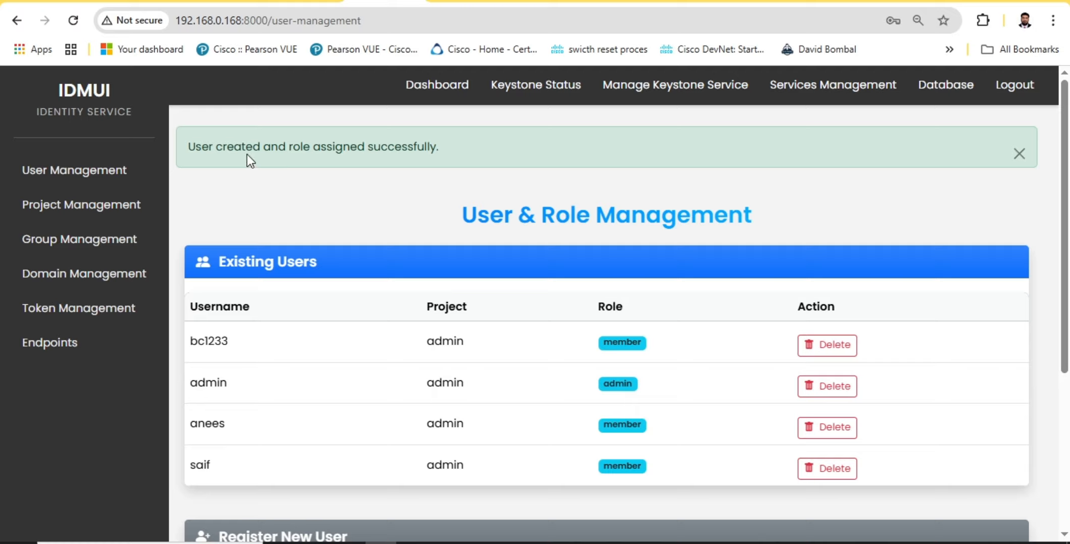
scroll(415, 324, "down", 4)
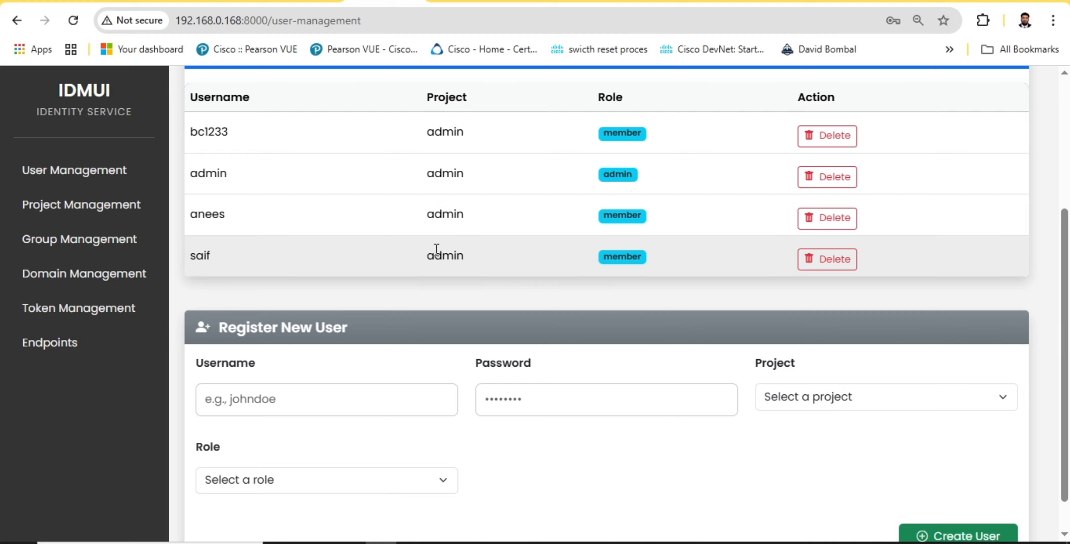
left_click_drag(436, 249, 521, 262)
Switch to the terminal and list the named role assignments with openstack role assignment list --names
key("alt+Tab")
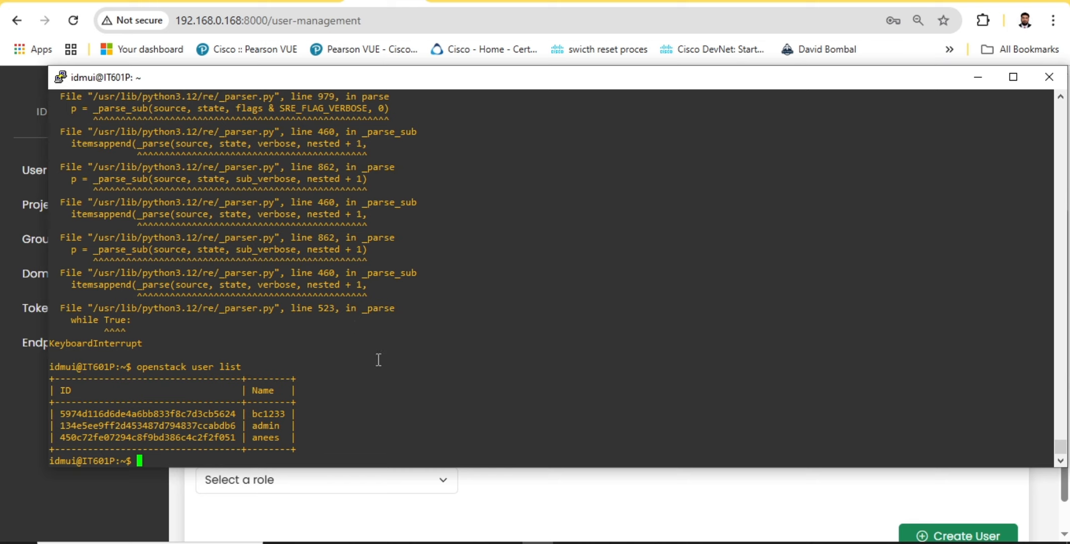
key("Up")
key("BackSpace")
key("BackSpace")
key("BackSpace")
key("BackSpace")
key("BackSpace")
key("BackSpace")
key("BackSpace")
key("BackSpace")
key("BackSpace")
type("role as")
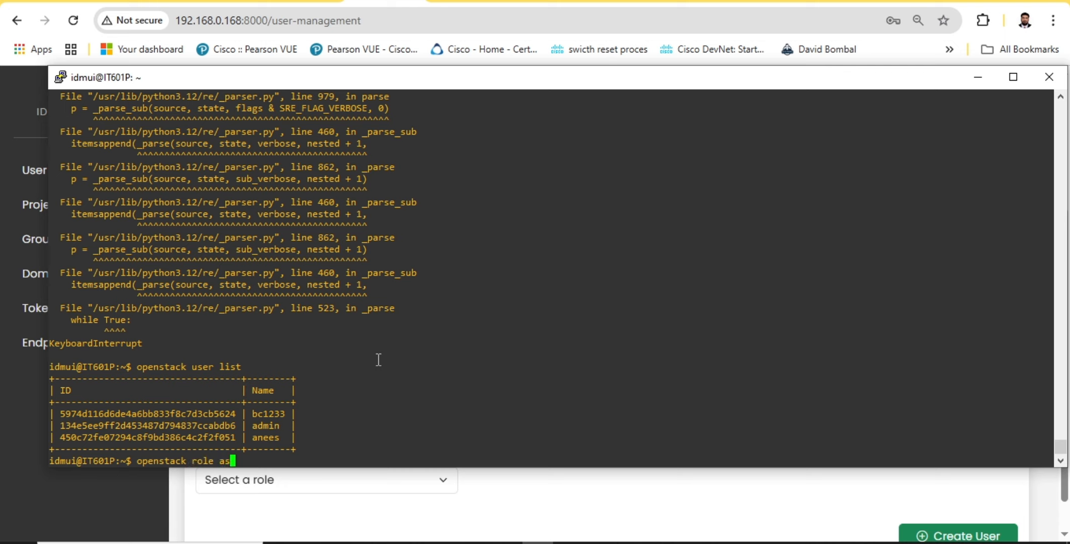
type("signment list --names")
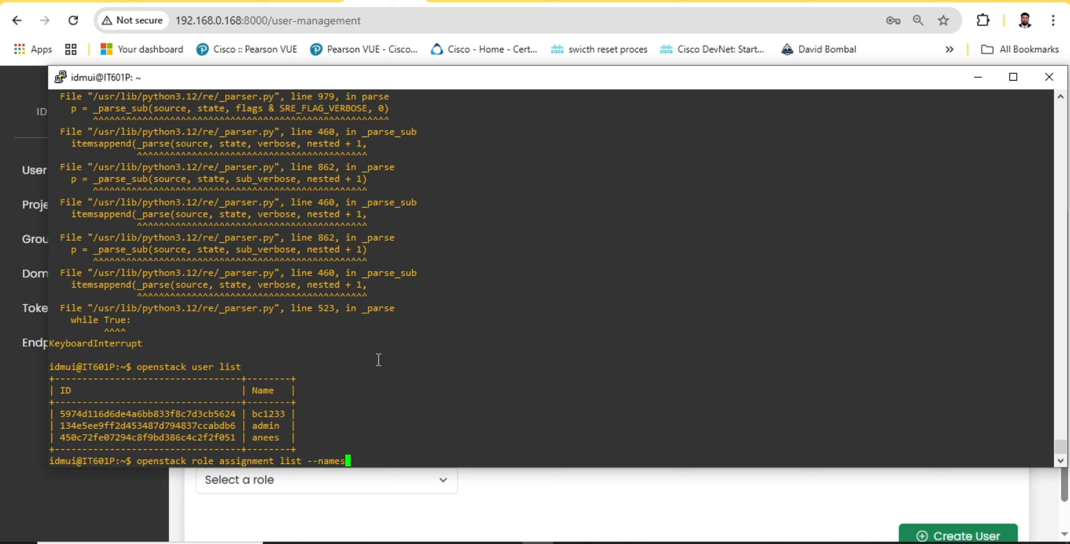
key("Return")
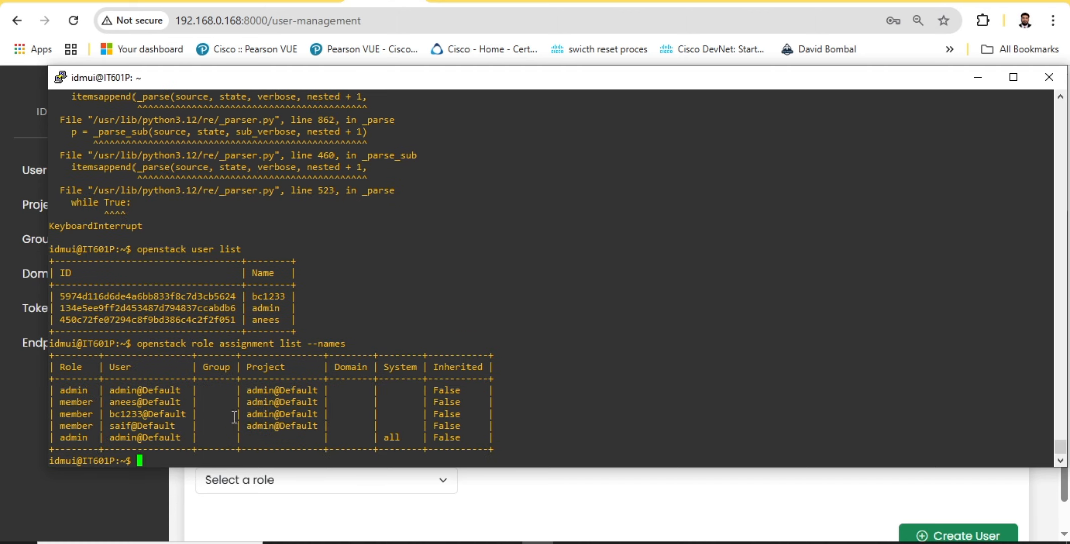
Examine the member and admin users in the role assignment table and the command that produced it
left_click_drag(61, 401, 169, 429)
left_click_drag(105, 414, 206, 406)
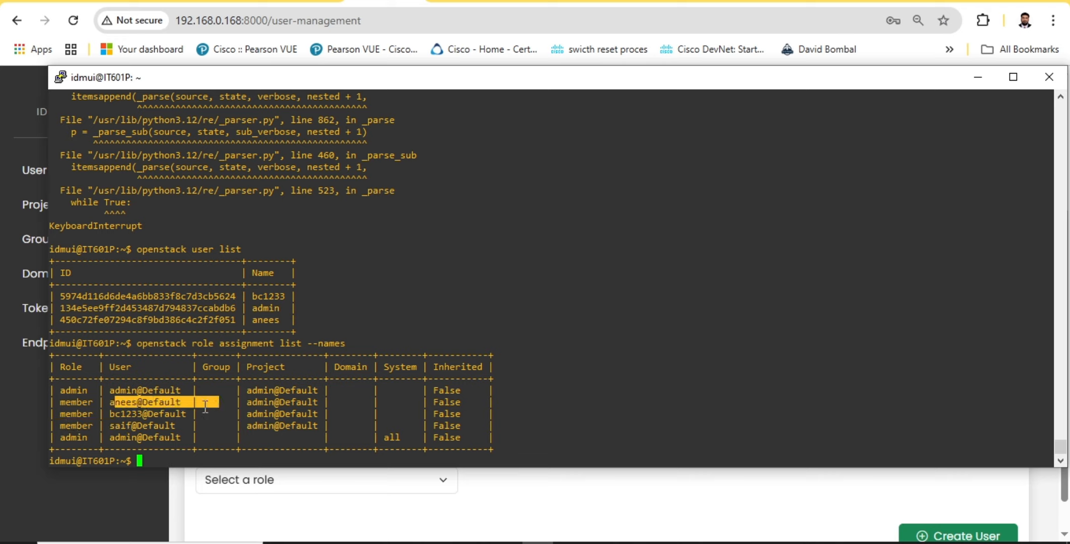
left_click_drag(80, 390, 112, 391)
left_click_drag(88, 436, 177, 437)
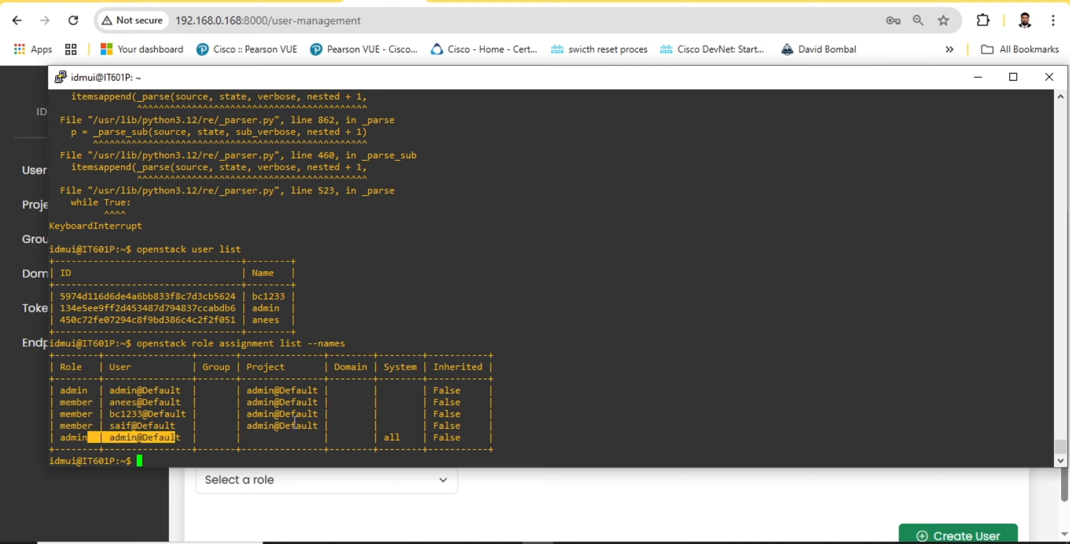
left_click_drag(247, 345, 378, 346)
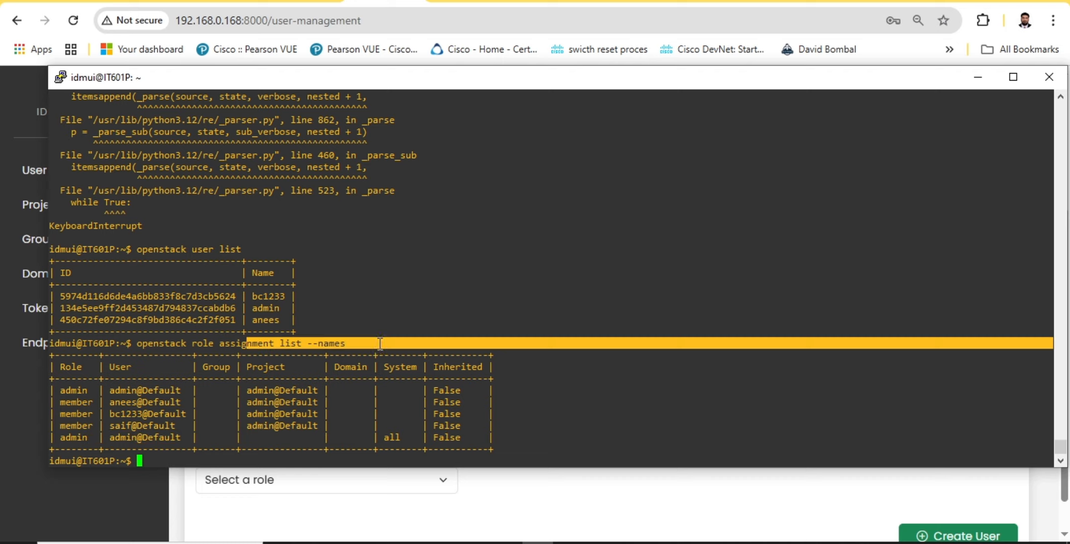
Return to the browser and delete the third user in the Existing Users list, confirming the deletion
left_click(978, 77)
scroll(439, 376, "up", 1)
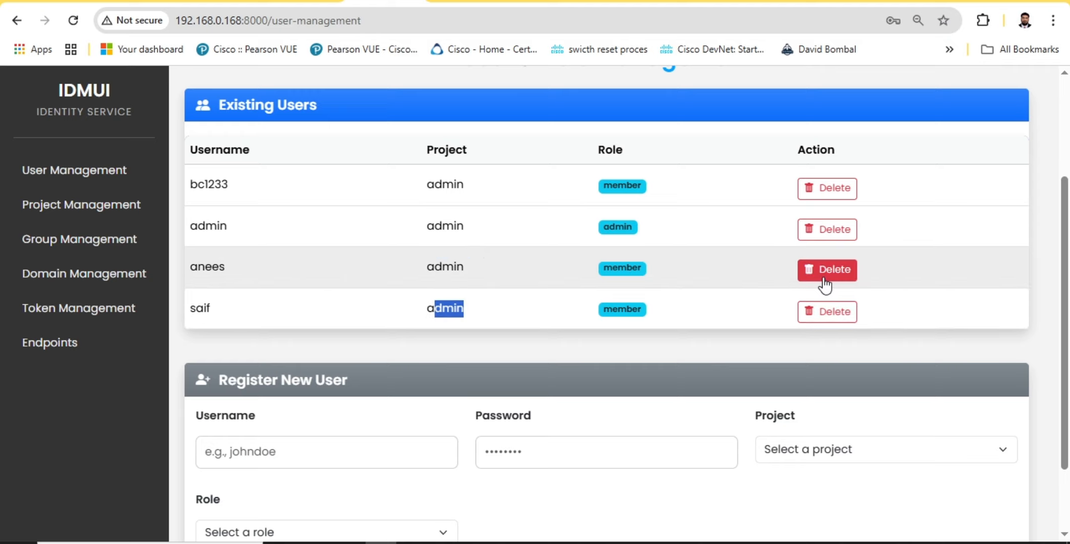
left_click(826, 280)
left_click(597, 118)
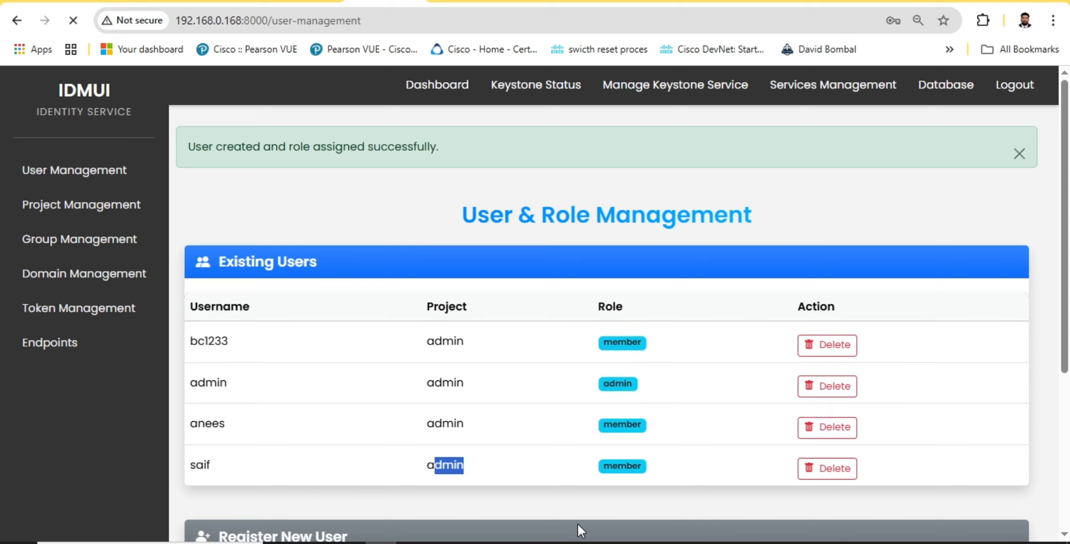
Minimize the terminal, then review the existing projects on the Project Management page and open the Group Management page
key("alt+Tab")
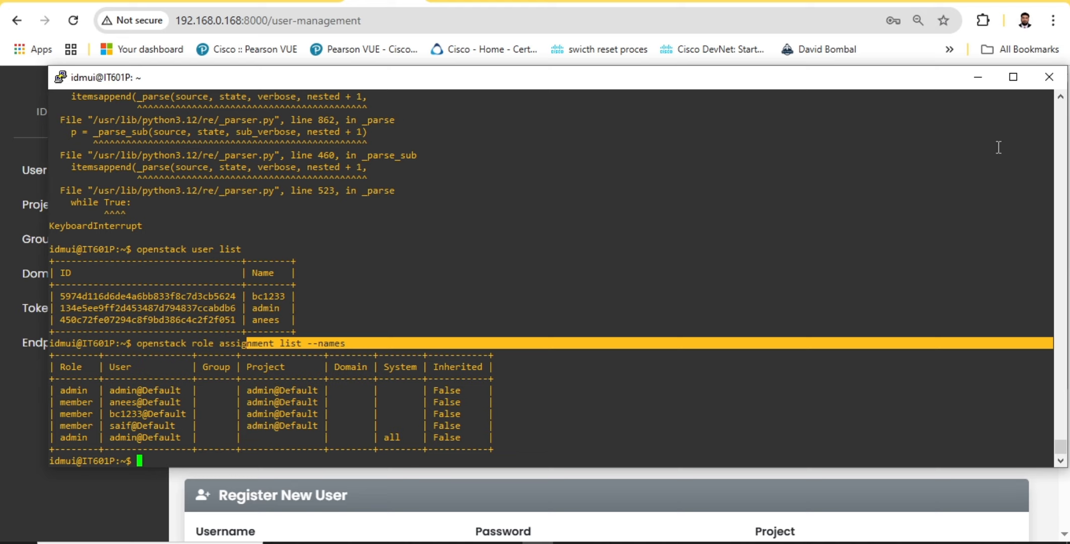
left_click(978, 77)
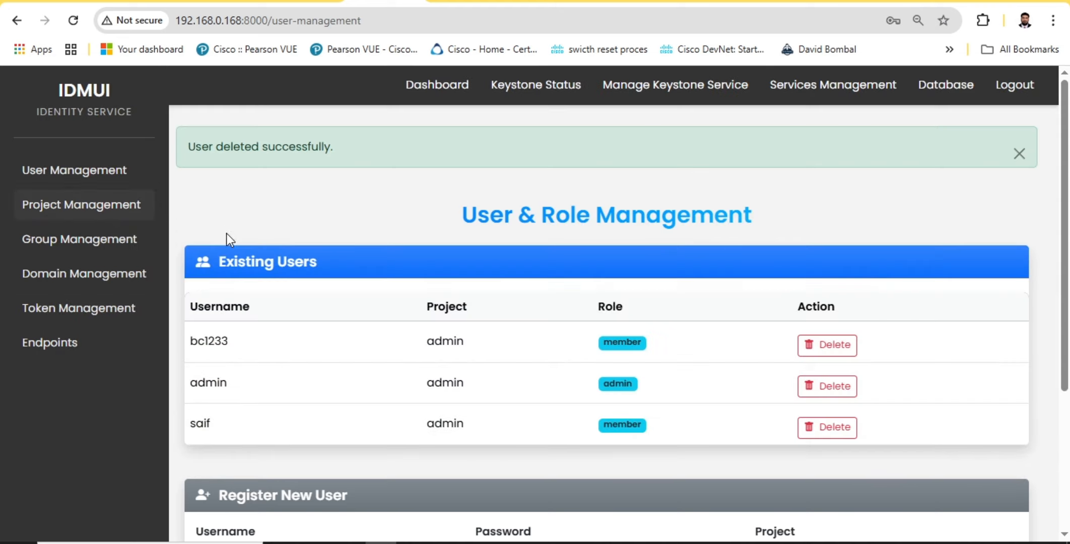
left_click(96, 212)
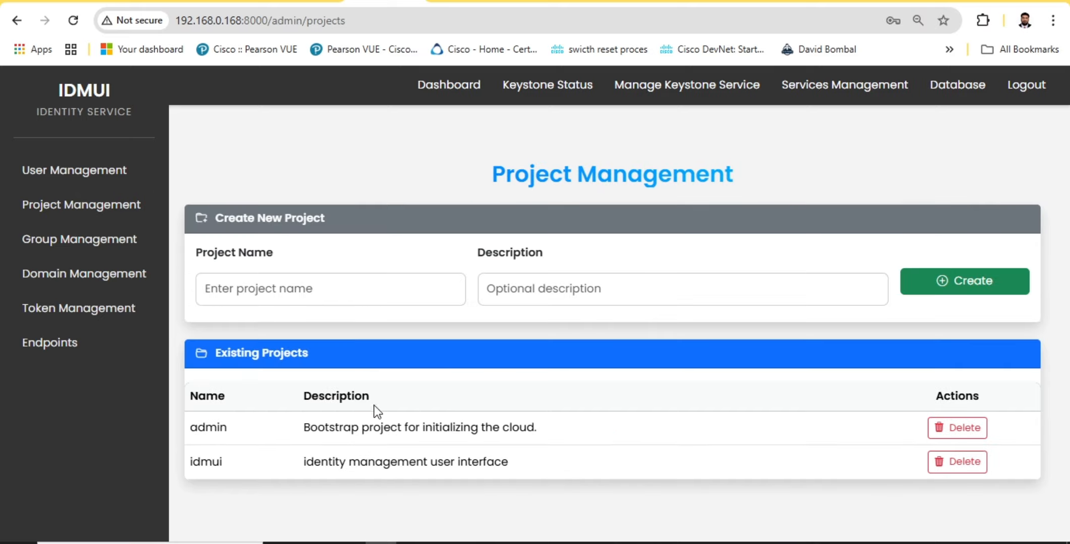
left_click_drag(198, 425, 521, 441)
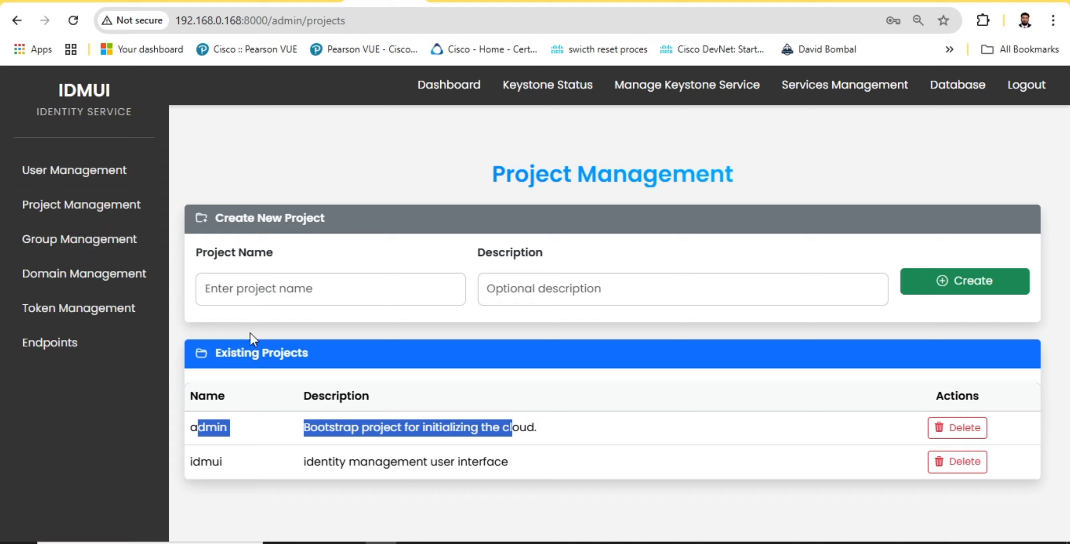
left_click(106, 240)
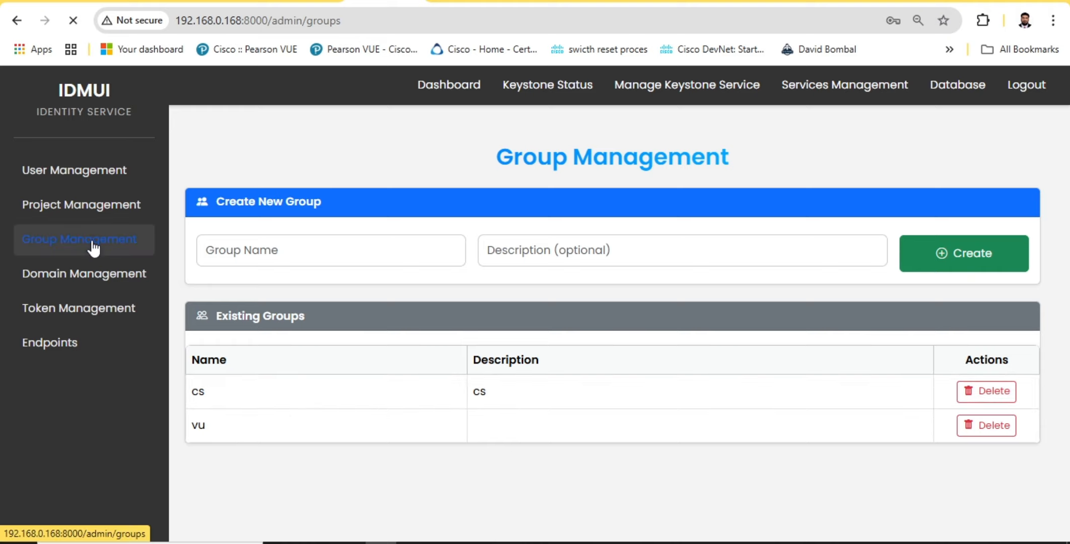
Review the existing domain entry on the Domain Management page and open the current admin token information
left_click(89, 277)
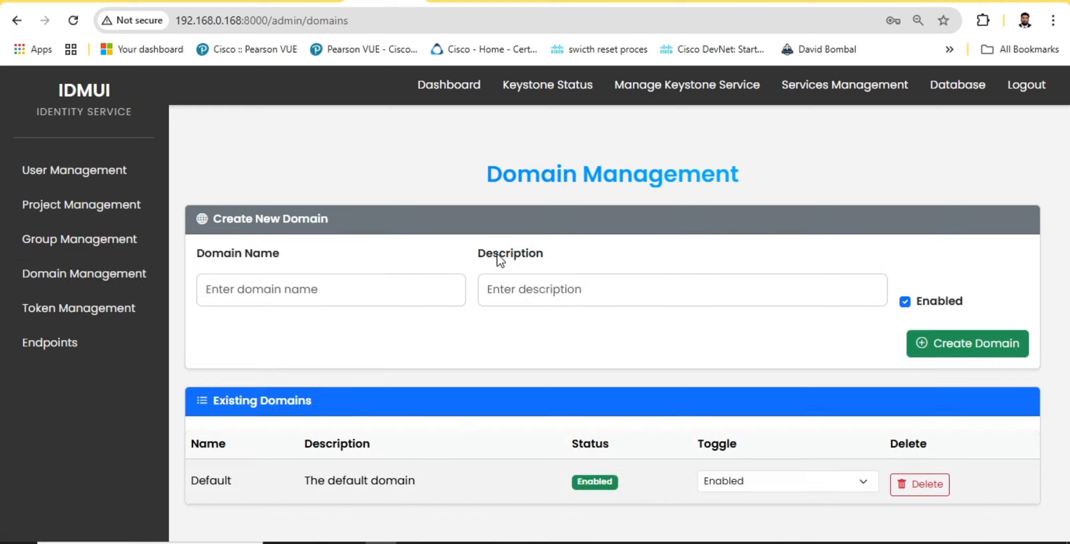
left_click_drag(210, 481, 431, 479)
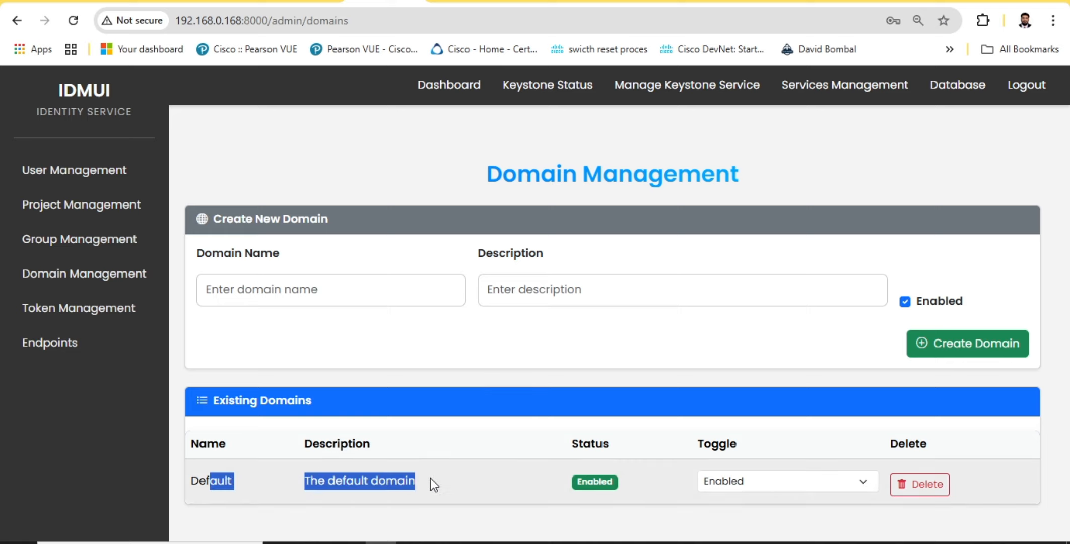
left_click(441, 366)
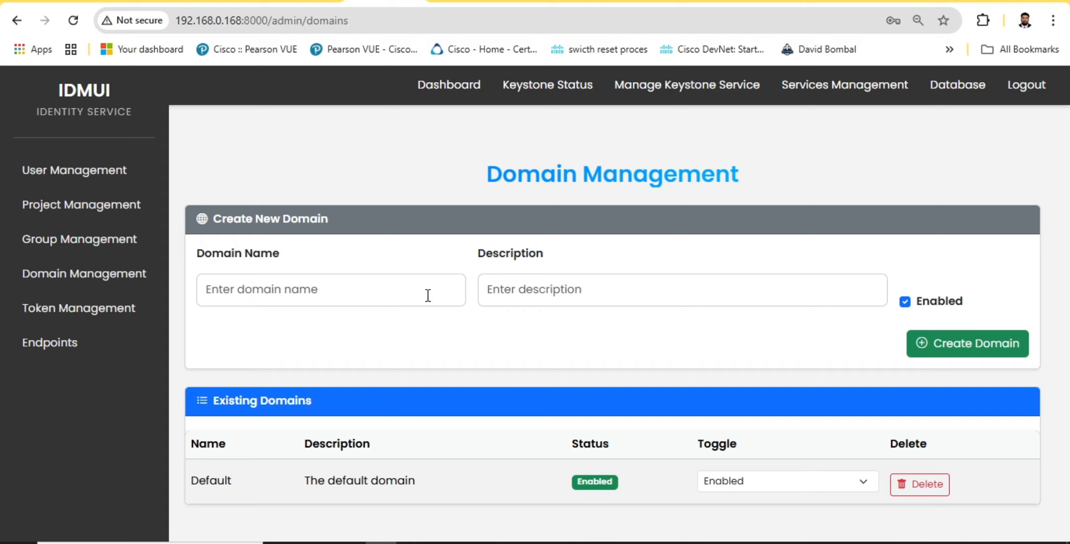
left_click(79, 308)
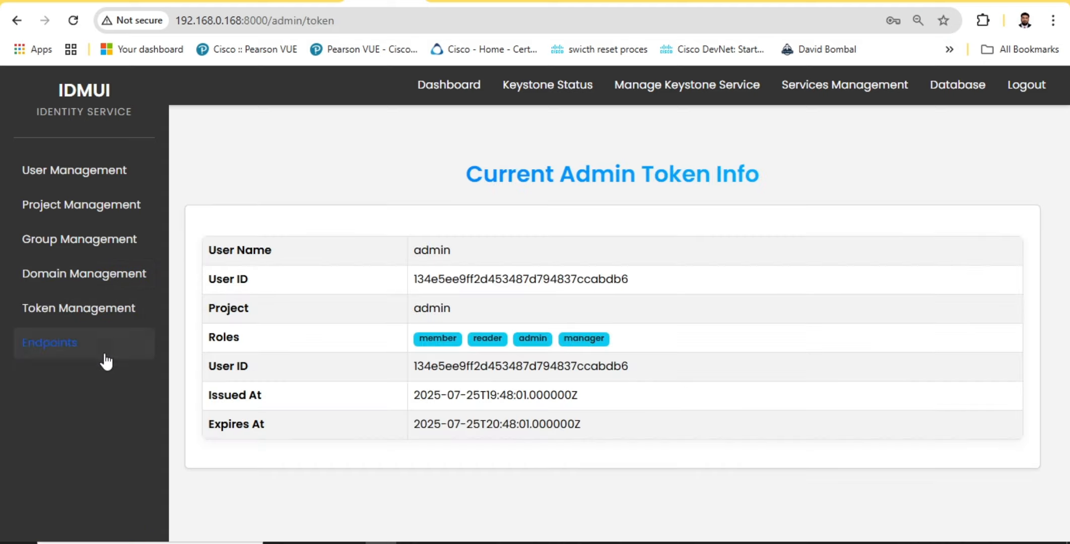
Examine the existing endpoints and the new endpoint form on the Endpoint Management page
left_click(68, 351)
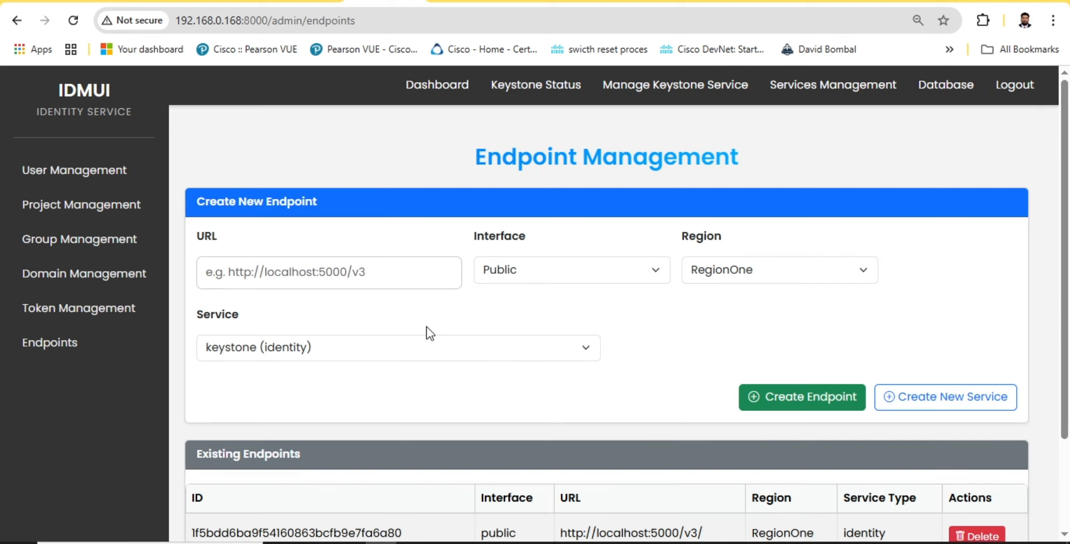
scroll(426, 327, "down", 2)
left_click_drag(226, 416, 547, 330)
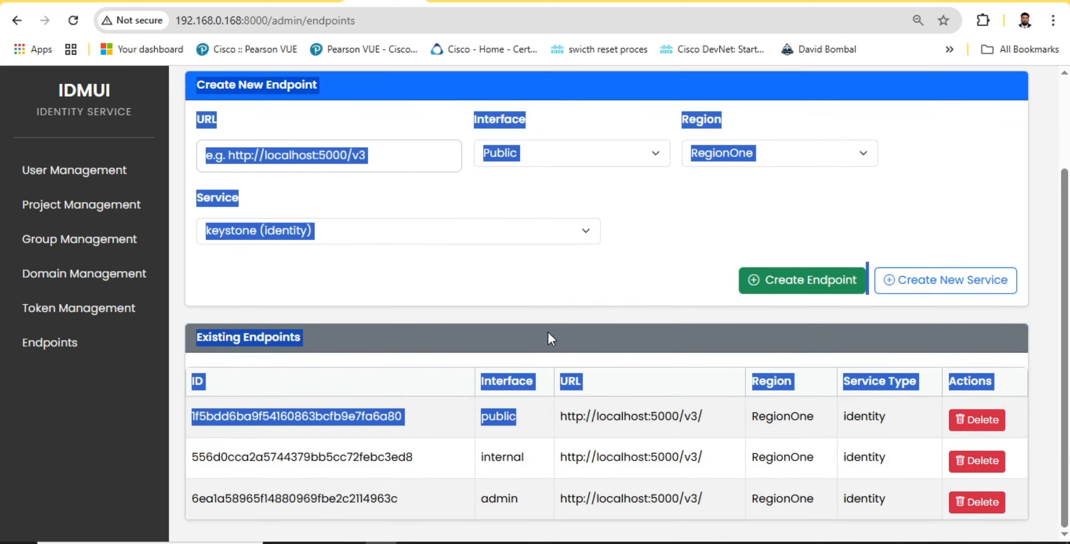
left_click(554, 312)
scroll(553, 312, "up", 2)
scroll(544, 318, "up", 1)
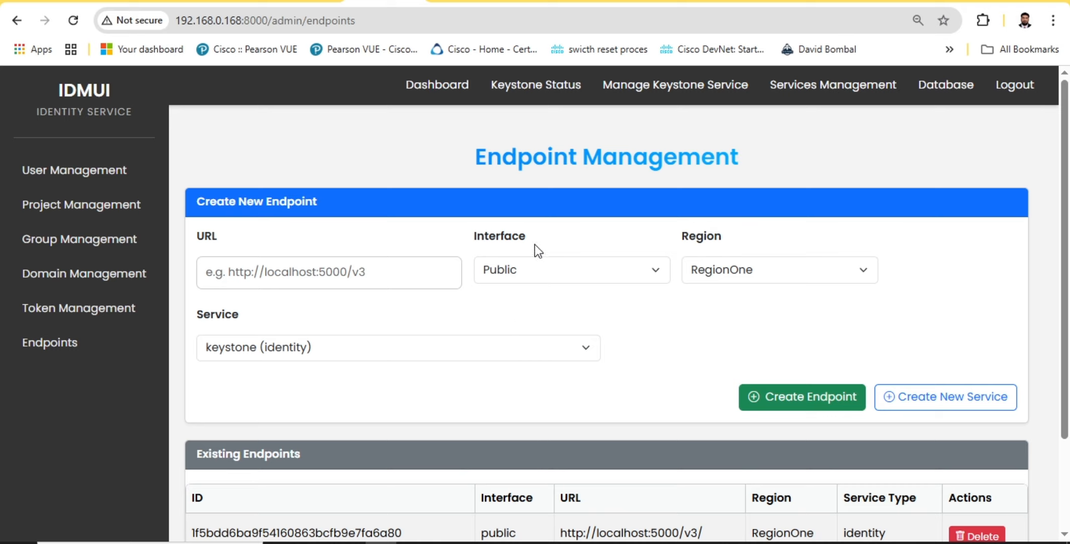
Return to the admin dashboard and view the Keystone service status details
left_click(431, 84)
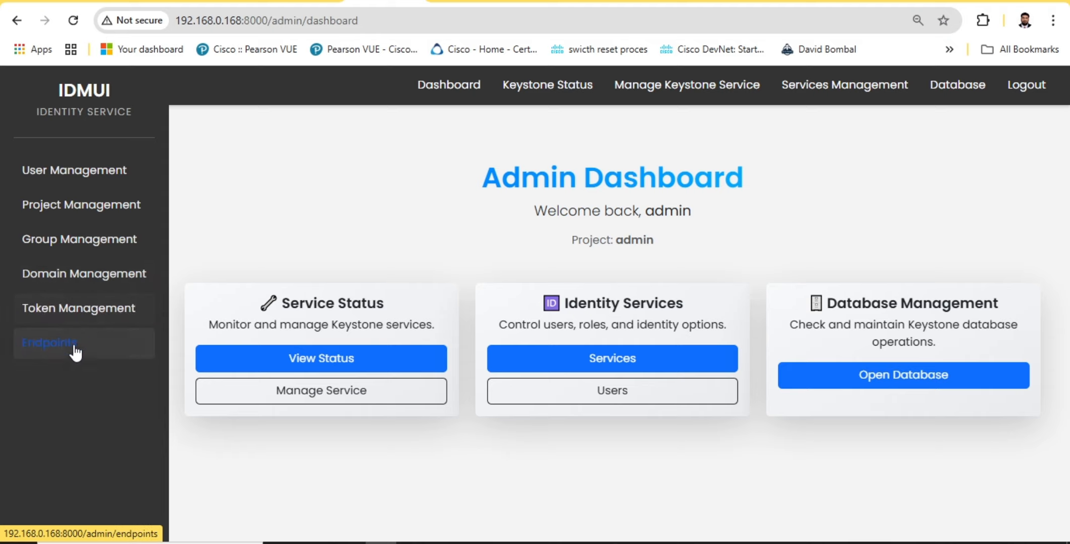
left_click(324, 359)
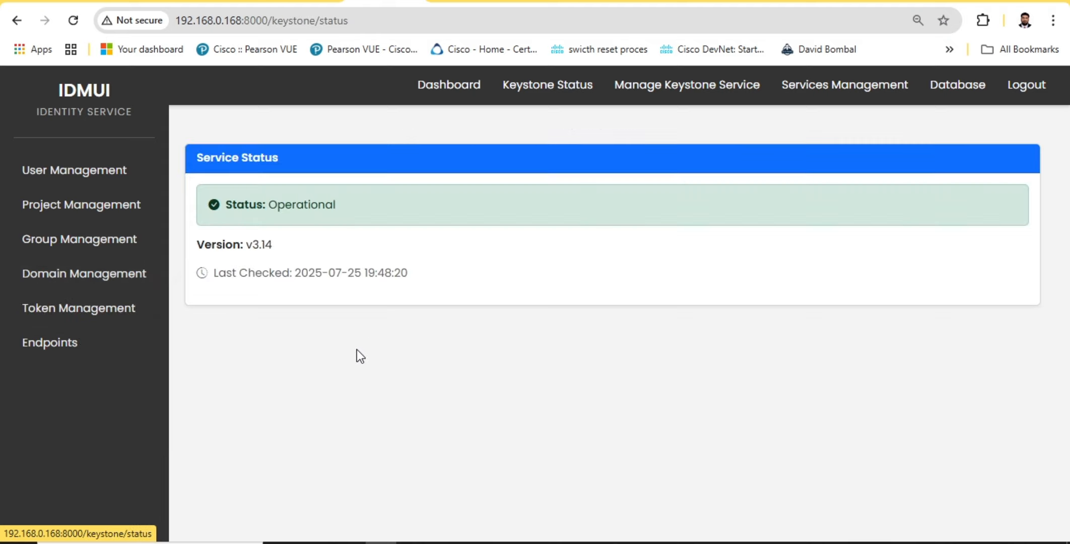
left_click_drag(206, 172, 406, 254)
left_click(406, 254)
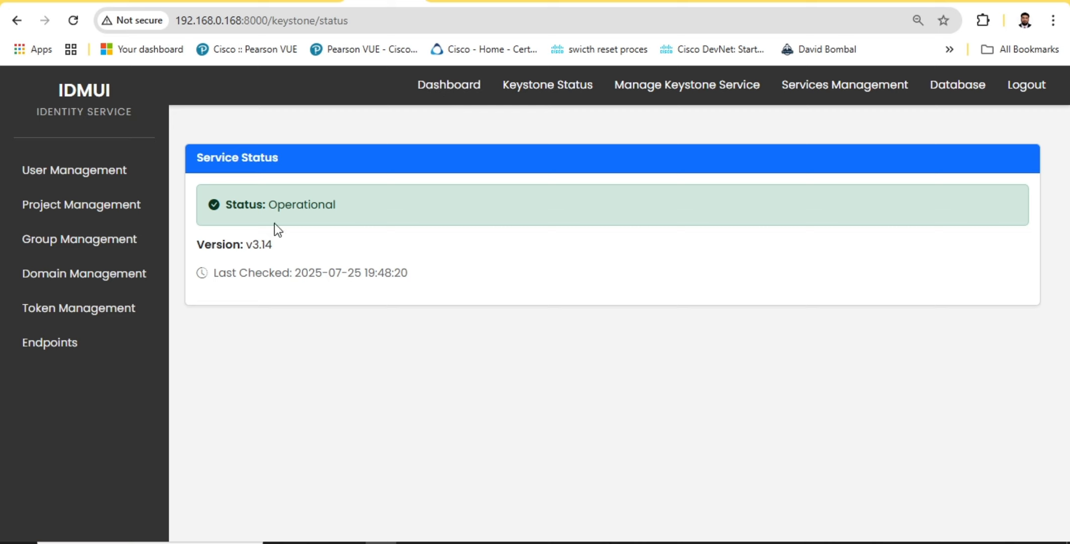
Open the Keystone service control page from the dashboard and switch to the terminal
left_click(463, 90)
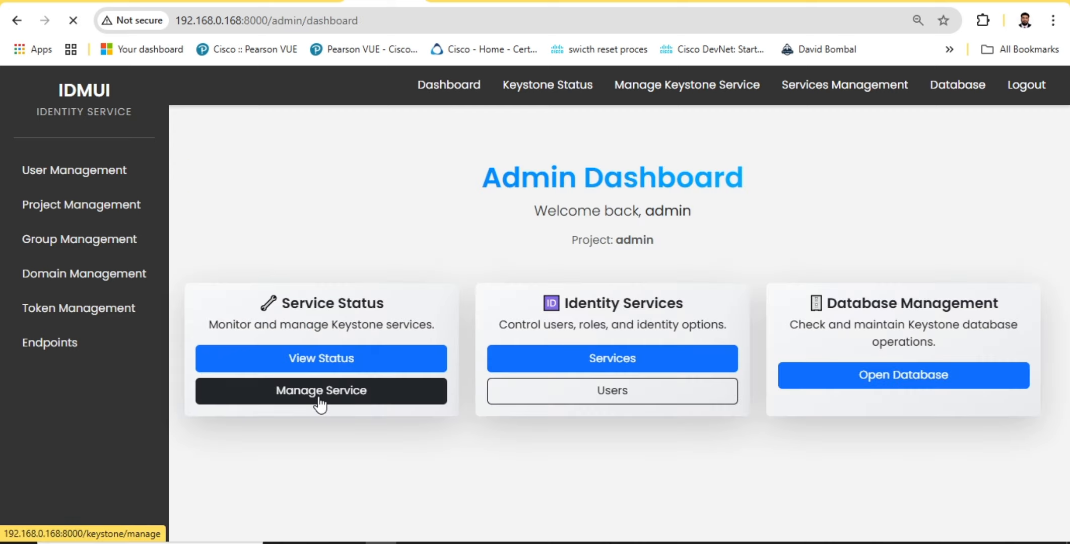
left_click(320, 396)
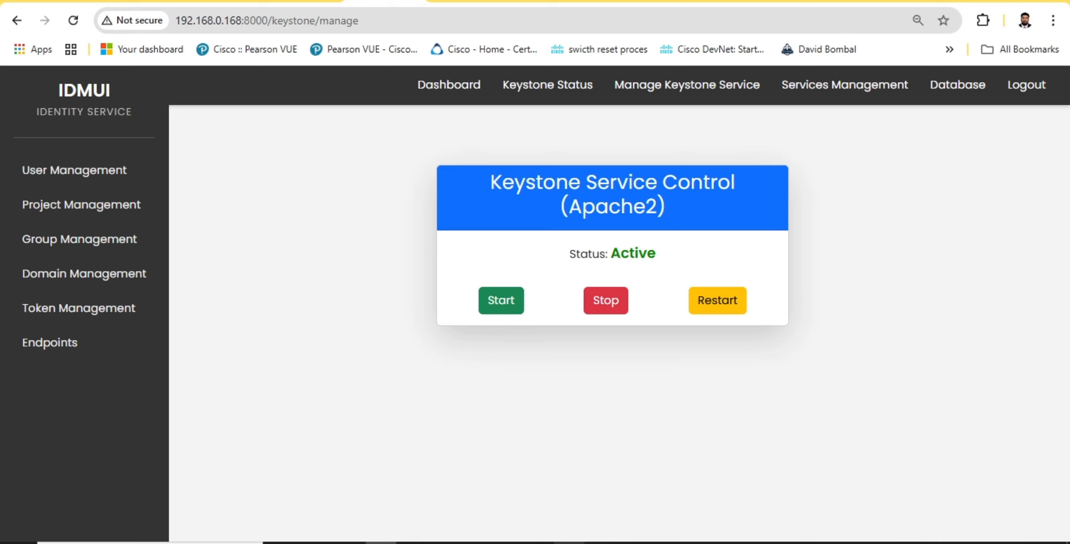
left_click(538, 543)
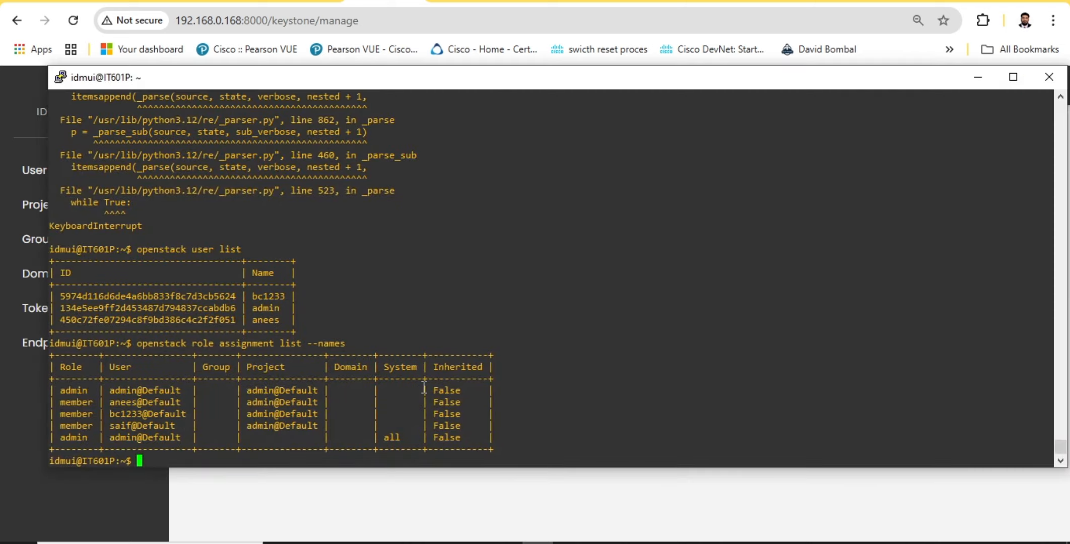
key("Up")
key("Up")
key("Up")
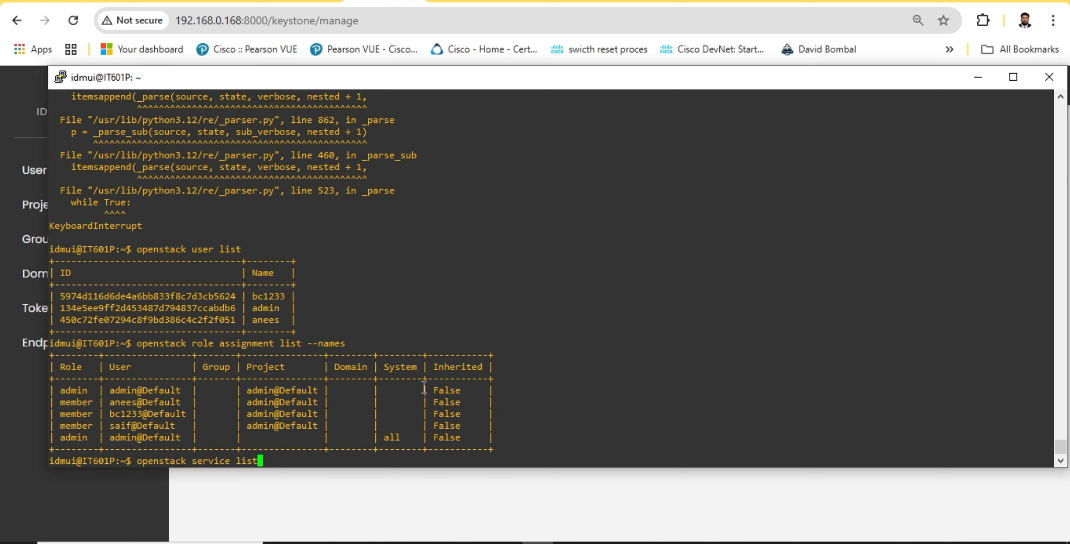
key("Up")
key("Up")
key("Down")
key("Down")
key("Down")
key("Up")
key("Up")
key("Up")
key("Up")
key("Up")
key("BackSpace")
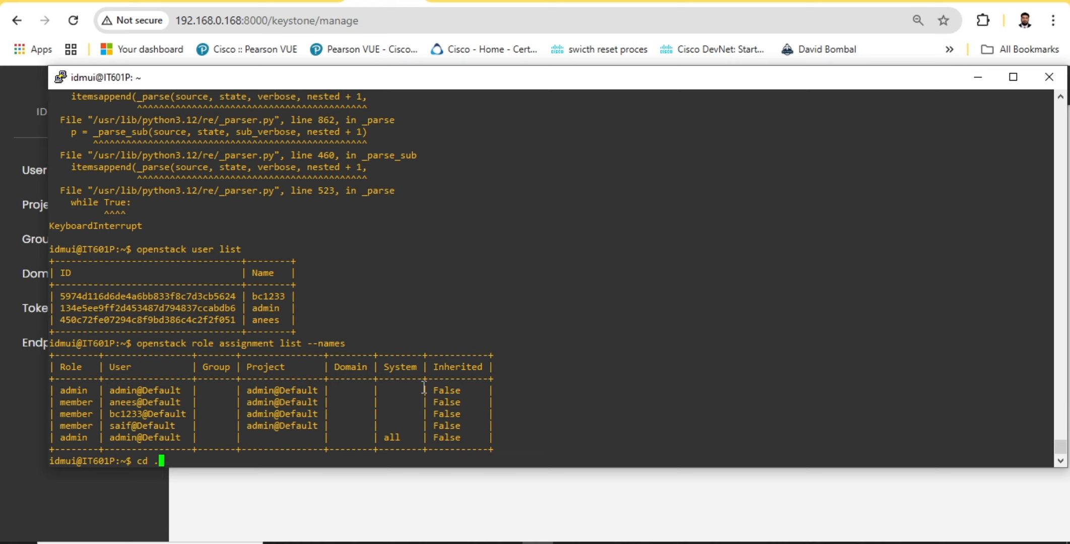
key("BackSpace")
key("BackSpace")
key("BackSpace")
key("BackSpace")
Run sudo systemctl status apache2, examine the Active line in the output and leave the status view
type("sudo systec")
key("BackSpace")
type("mctl stat")
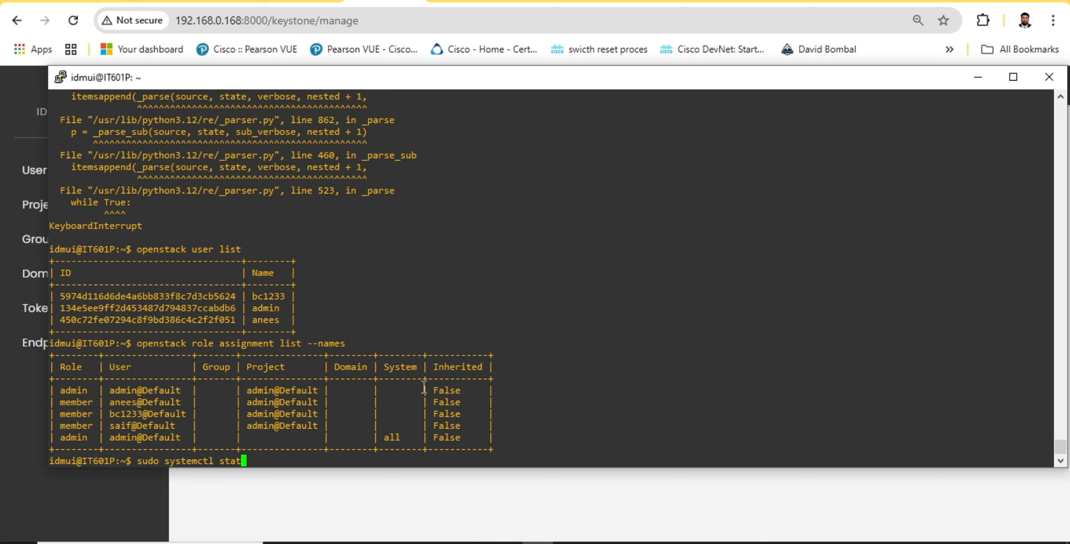
type("us apache2")
key("Return")
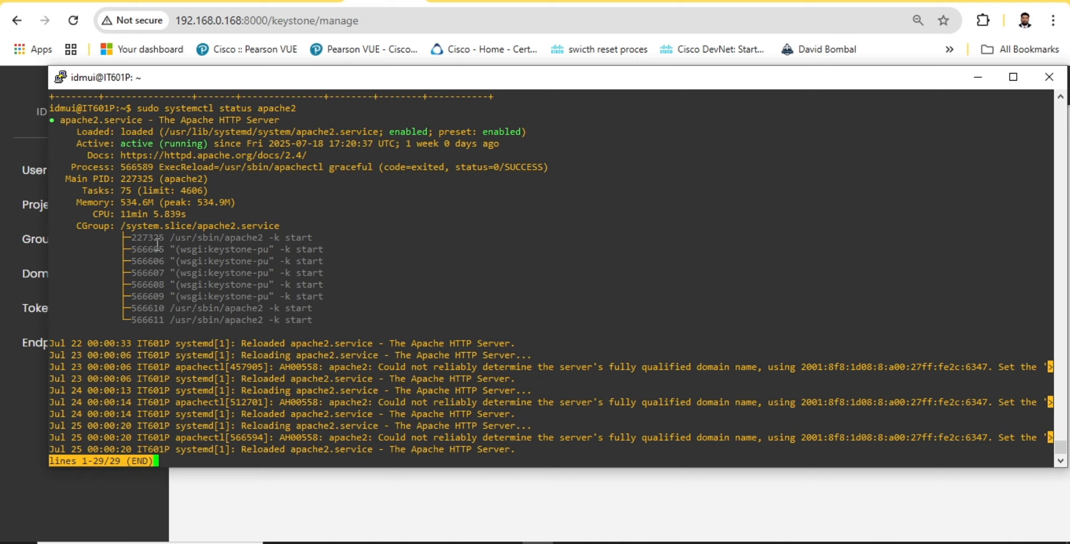
left_click_drag(126, 144, 221, 143)
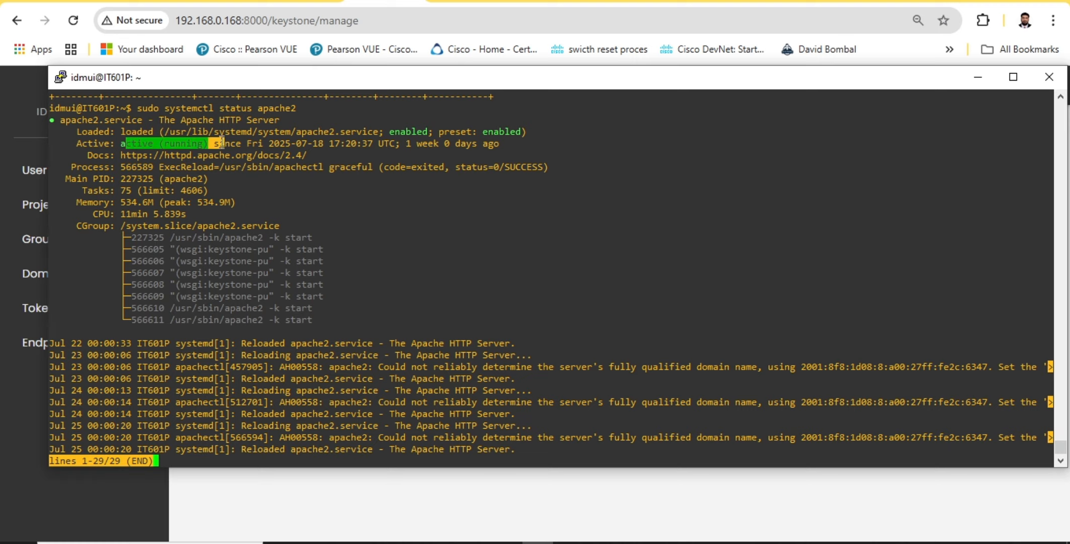
key("q")
Return to the browser, stop the Apache2 service from Keystone Service Control and check its status line
left_click(576, 480)
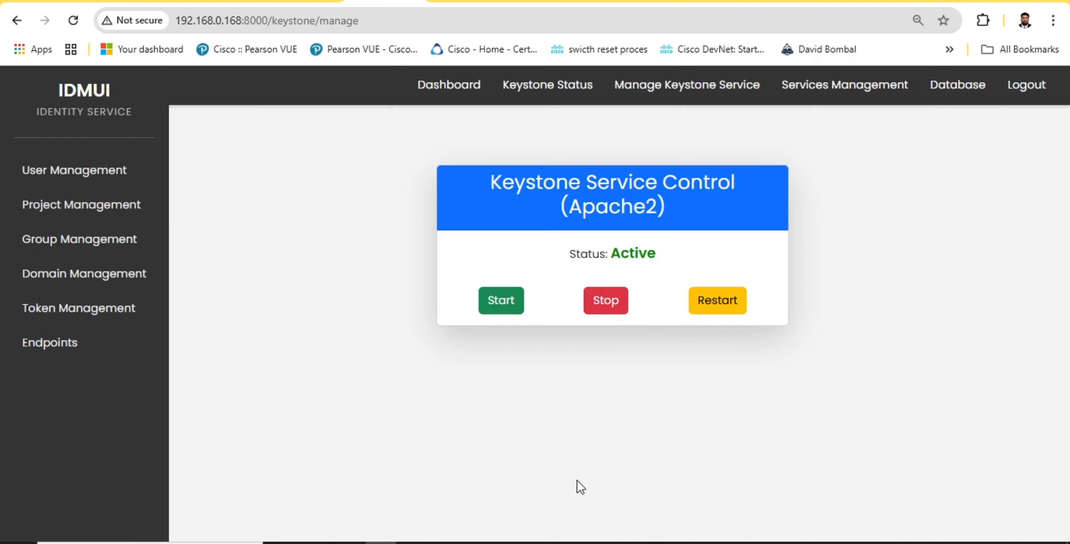
left_click(598, 287)
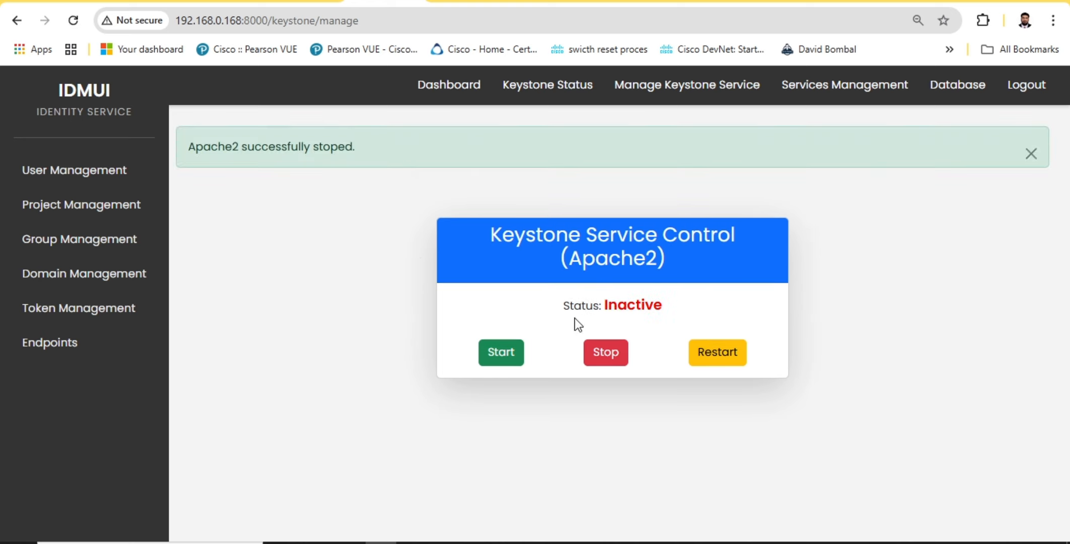
left_click_drag(586, 306, 674, 313)
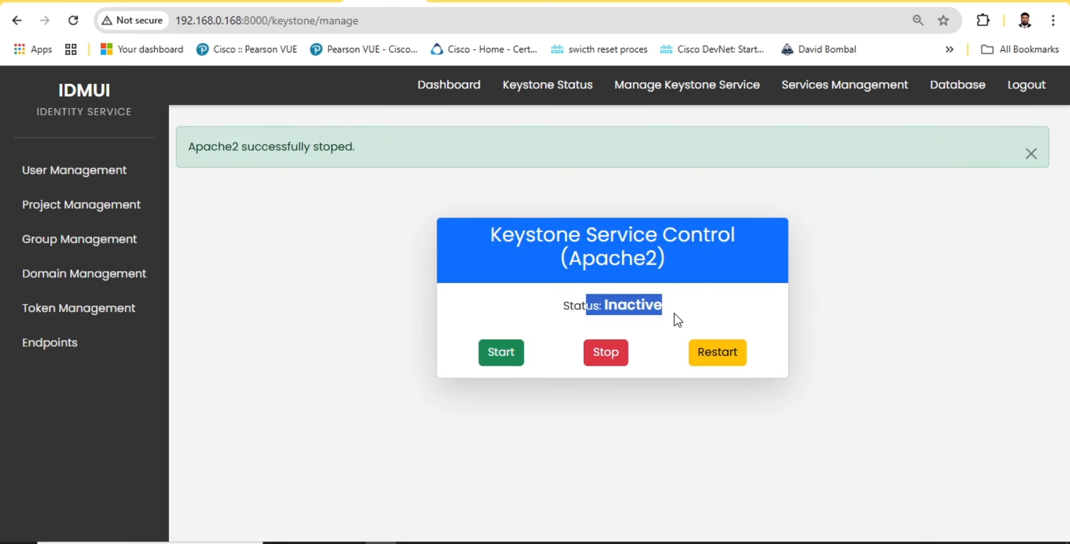
Examine the Keystone Status page and the admin dashboard message while the Apache2 service is stopped
left_click(537, 94)
left_click_drag(229, 214, 301, 266)
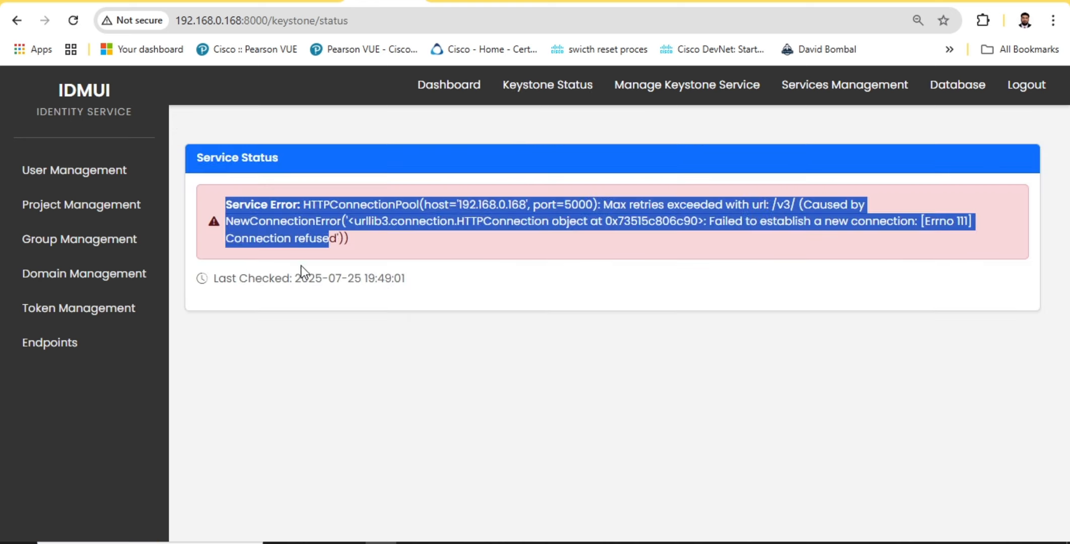
left_click(448, 85)
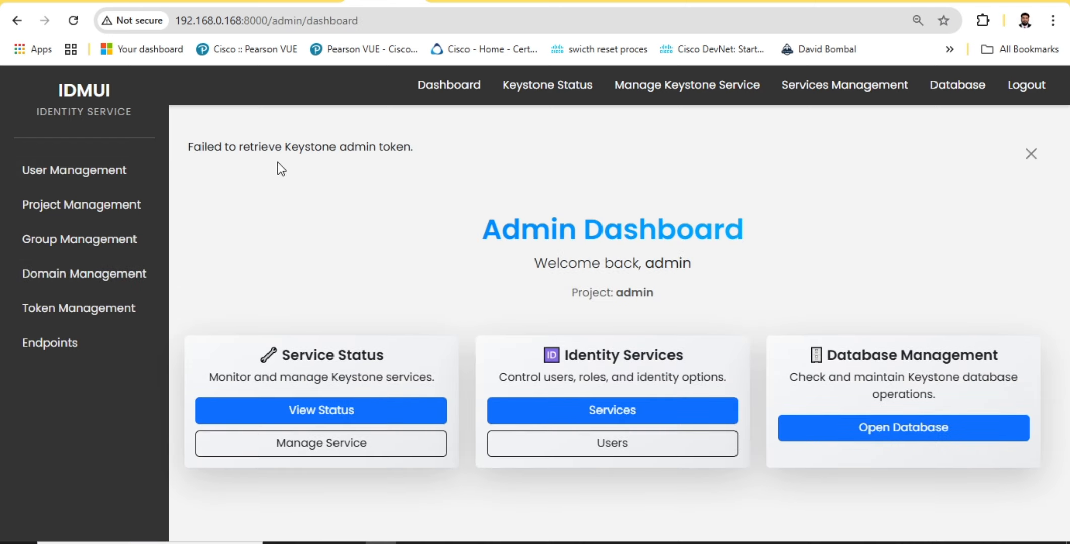
left_click_drag(222, 147, 437, 141)
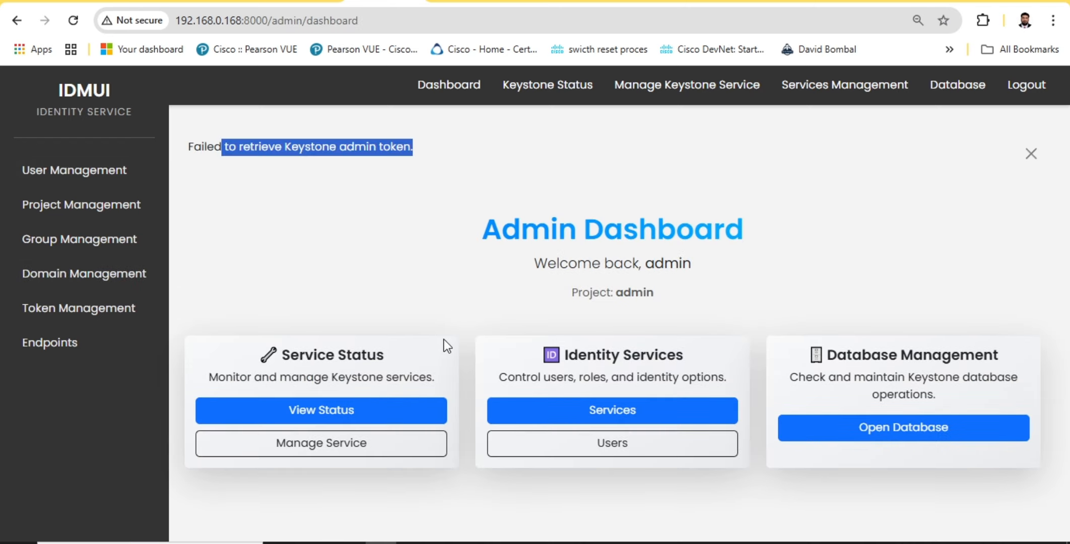